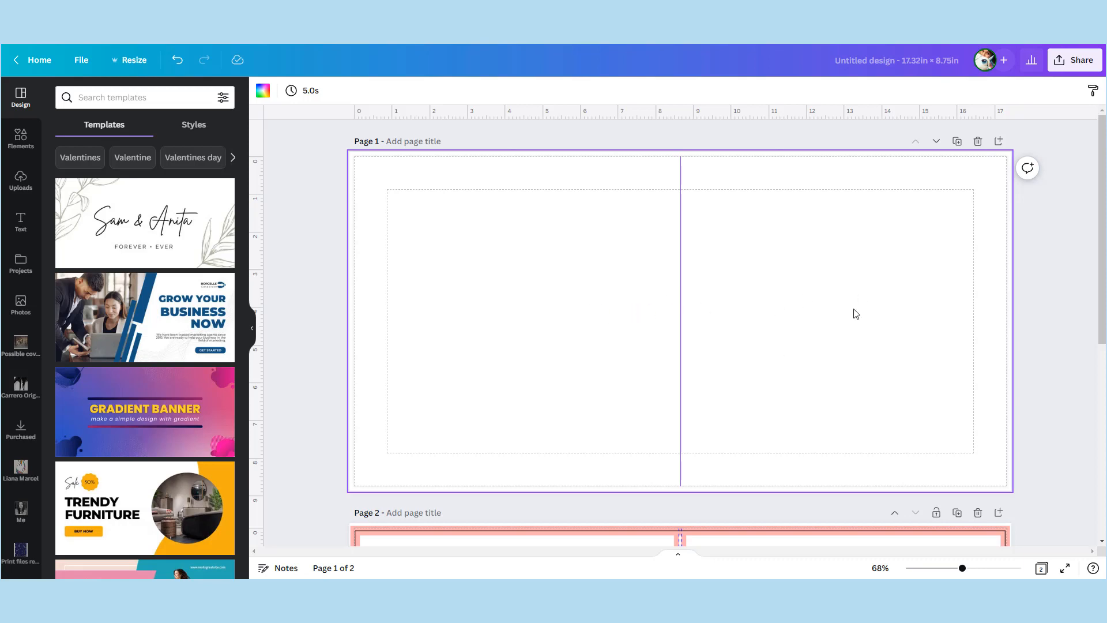
Add a heading text box to page 1 and enlarge it to font size 62.1
left_click(22, 232)
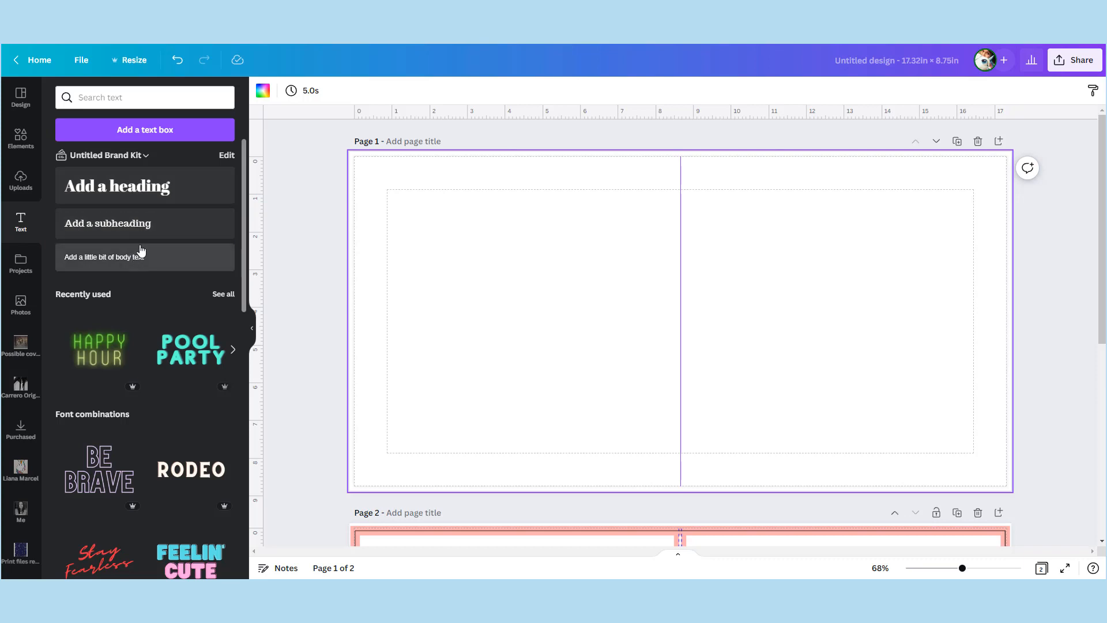
left_click(150, 187)
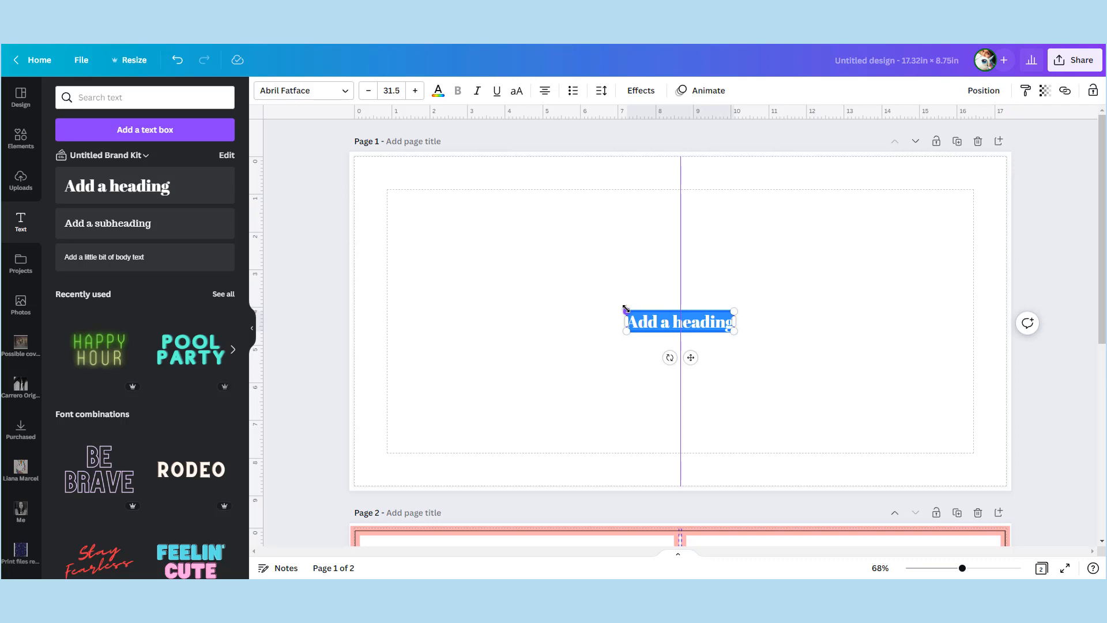
left_click_drag(626, 311, 519, 301)
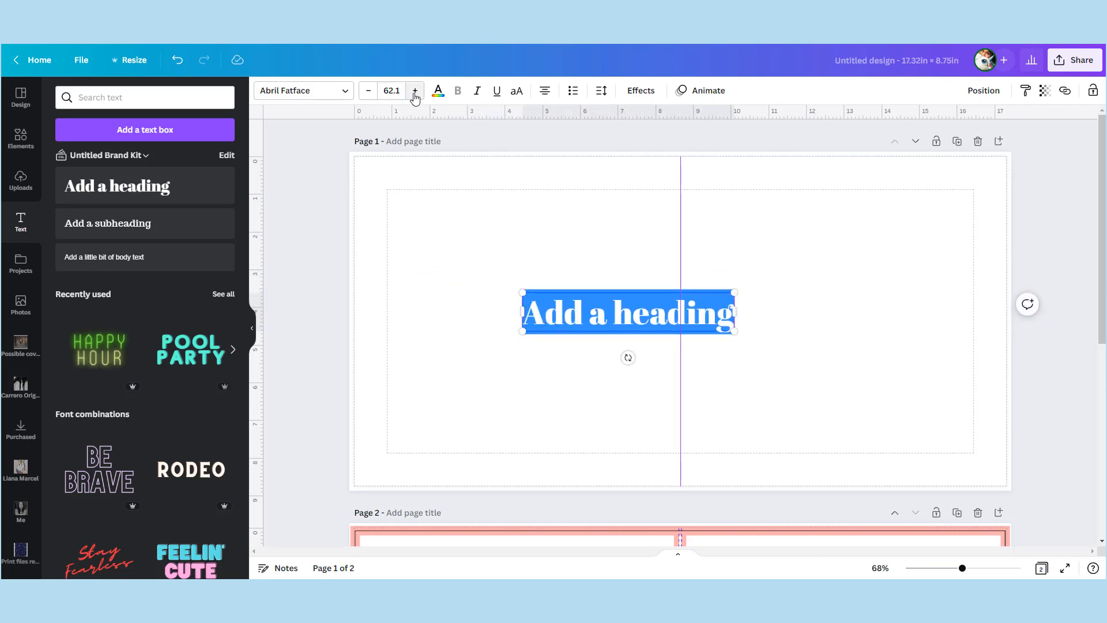
Set the heading's font size to 66.1
left_click(415, 90)
left_click(416, 90)
left_click(414, 94)
left_click(415, 94)
left_click(414, 94)
left_click(414, 94)
left_click(415, 94)
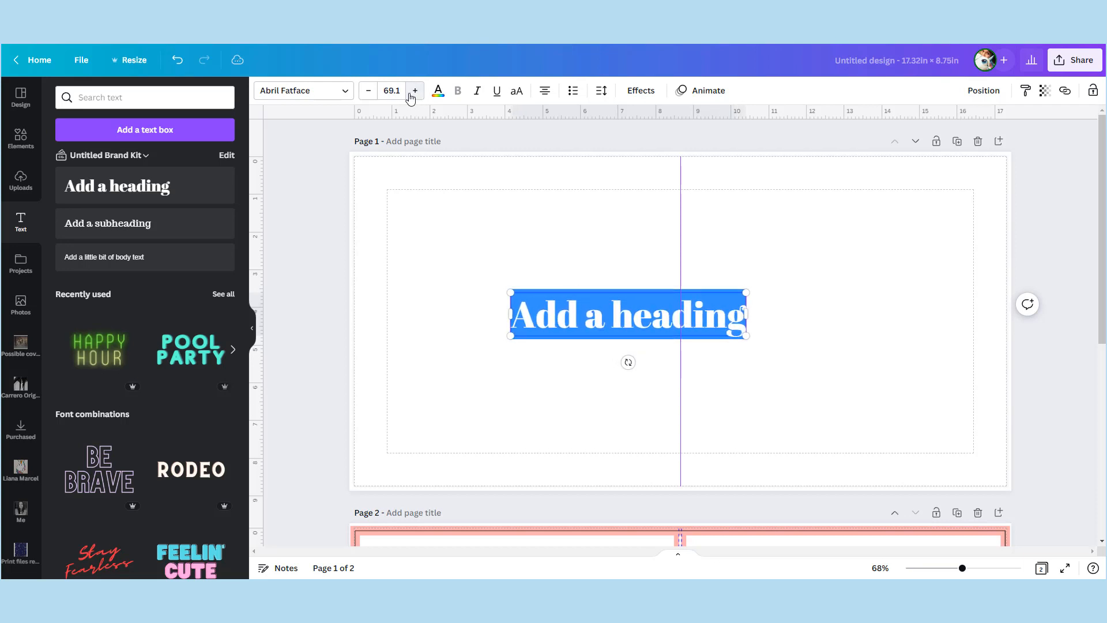
left_click(368, 94)
left_click(368, 94)
left_click(368, 94)
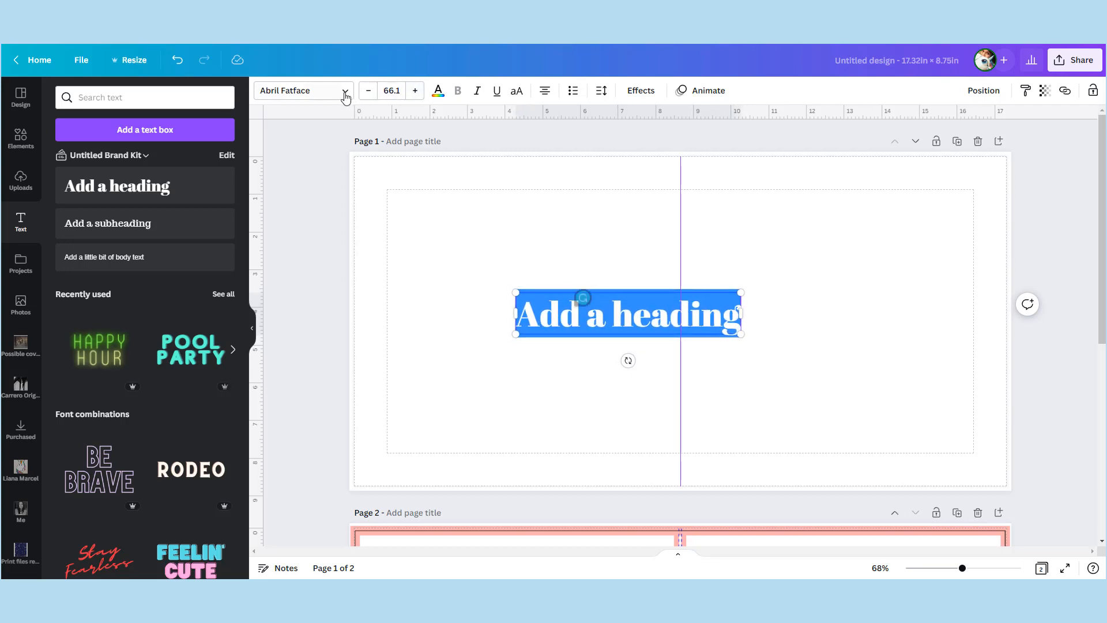
Try the uploaded fonts Alexandra Personal Use, Basic Font Regular and CelticHand Regular on the heading
left_click(344, 91)
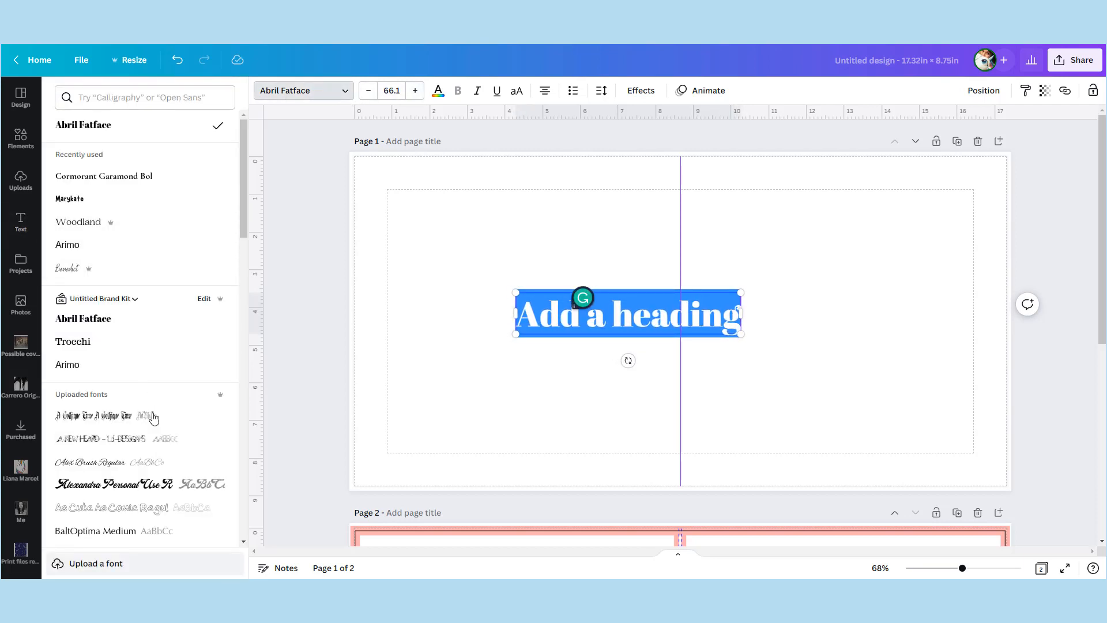
scroll(148, 321, "down", 3)
left_click(144, 314)
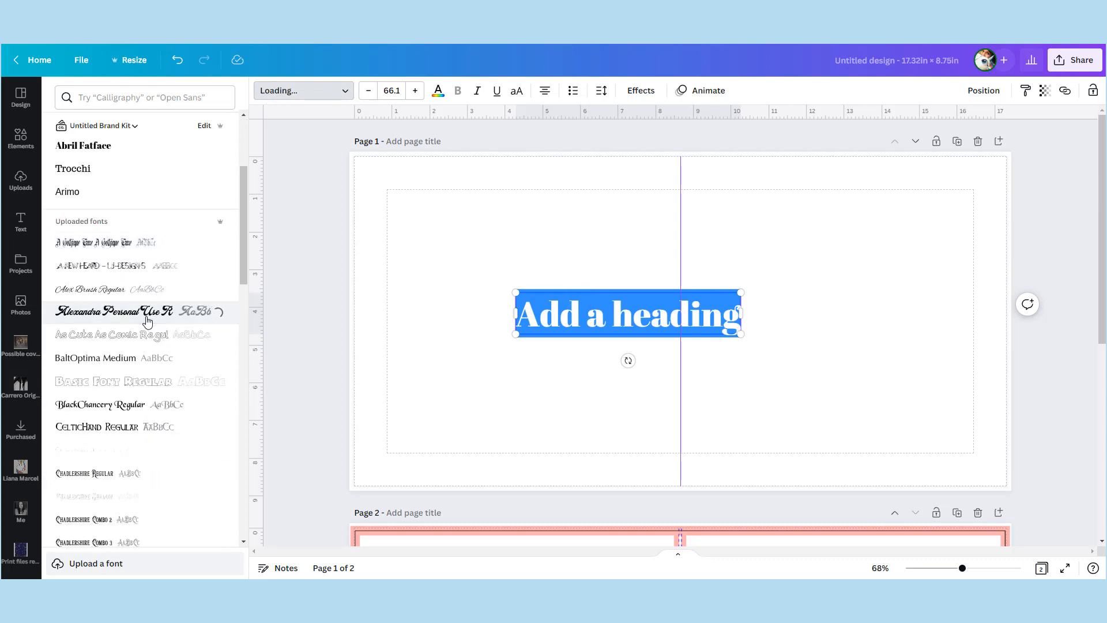
left_click(139, 378)
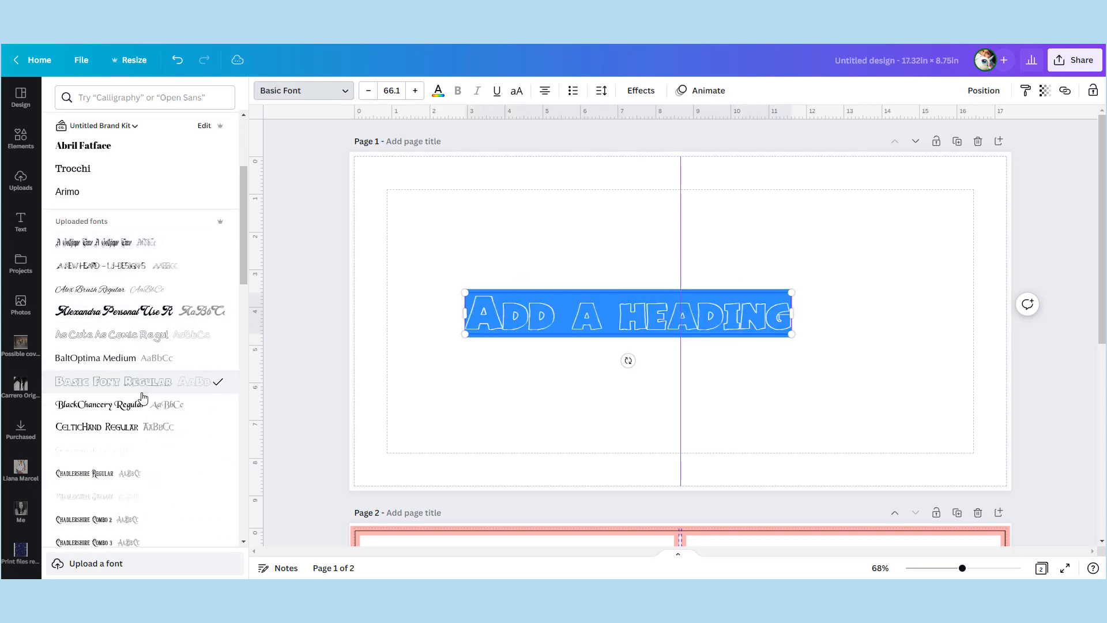
left_click(141, 433)
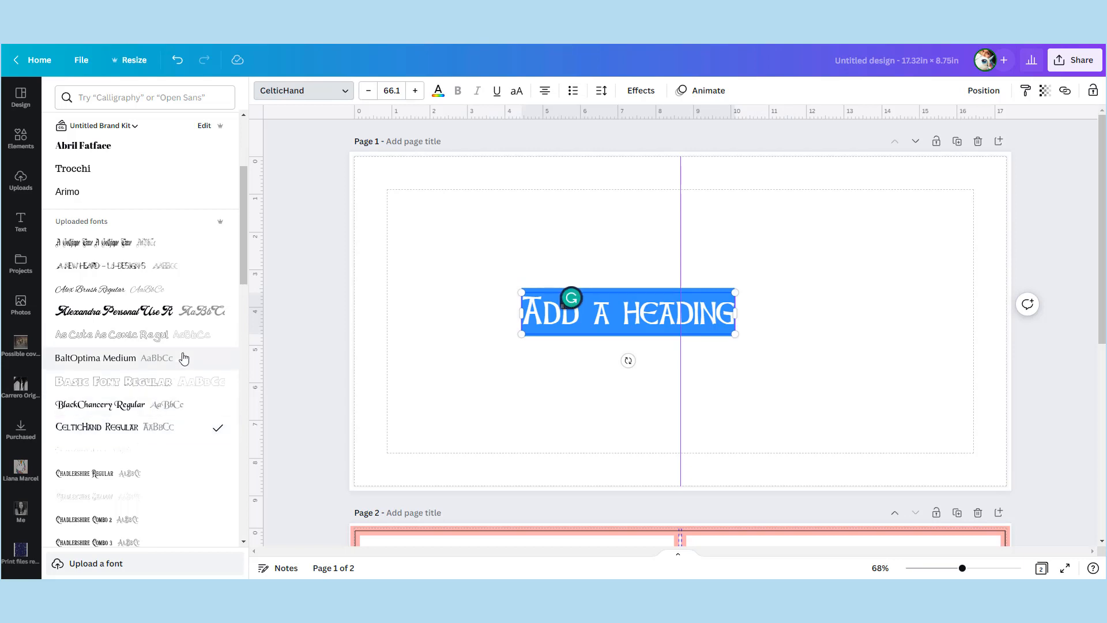
scroll(183, 323, "up", 3)
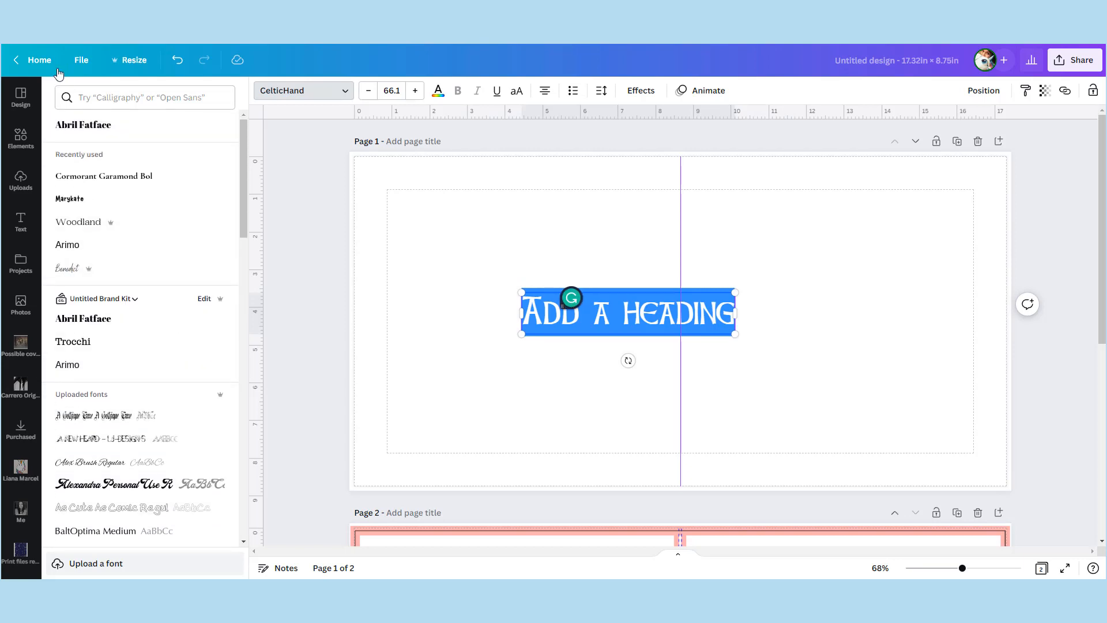
Open the Lean & Loo brand kit and look at the file dialog for adding a new font without uploading anything
left_click(40, 61)
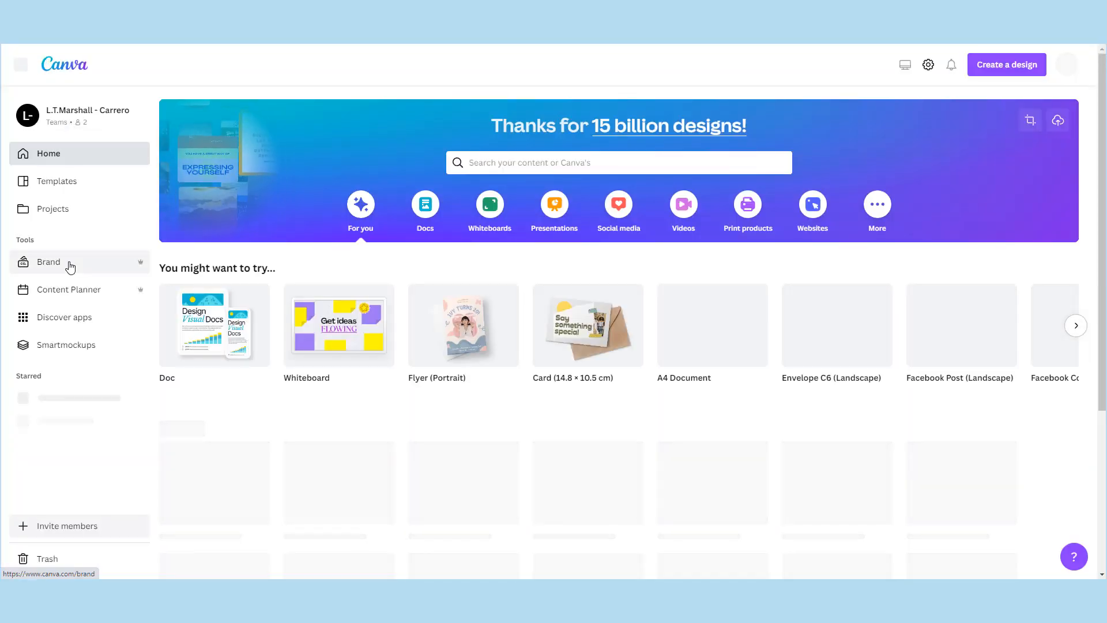
left_click(69, 265)
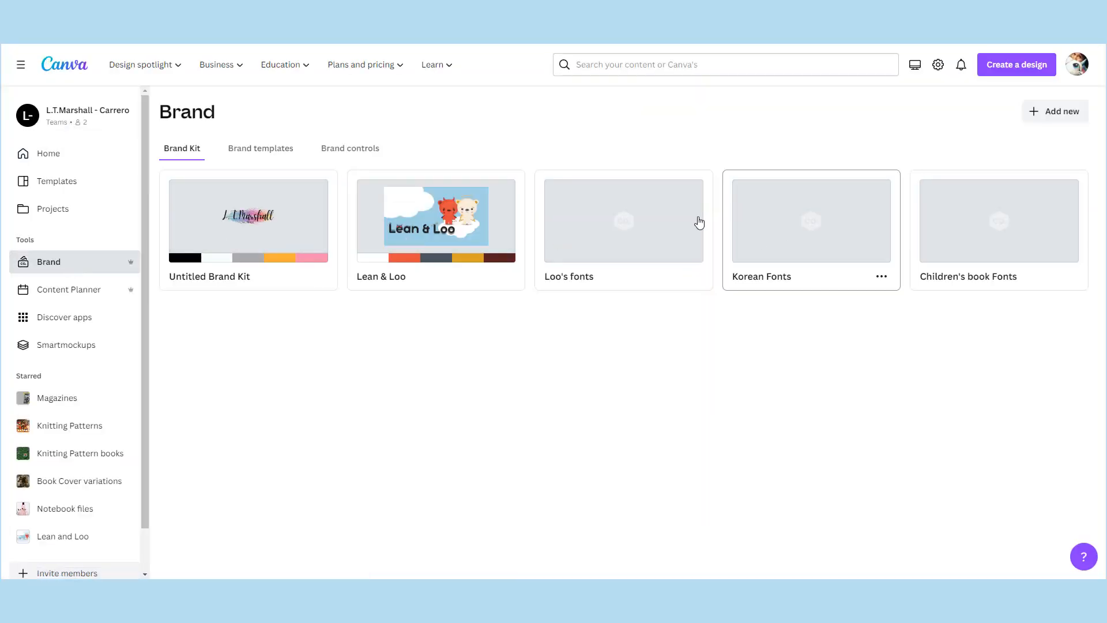
left_click(432, 237)
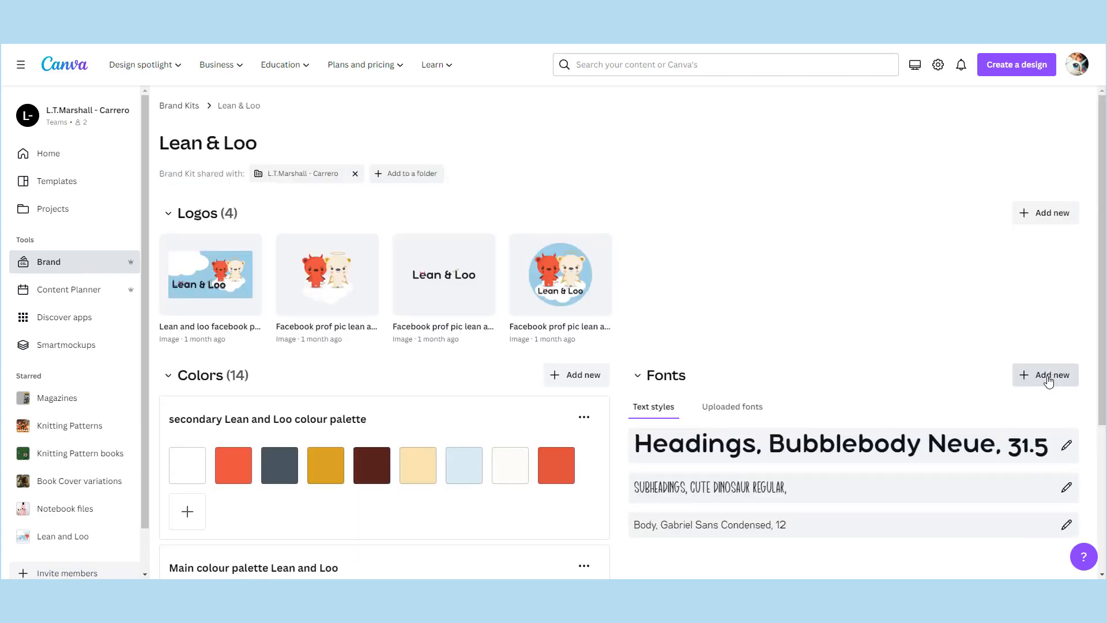
left_click(1049, 380)
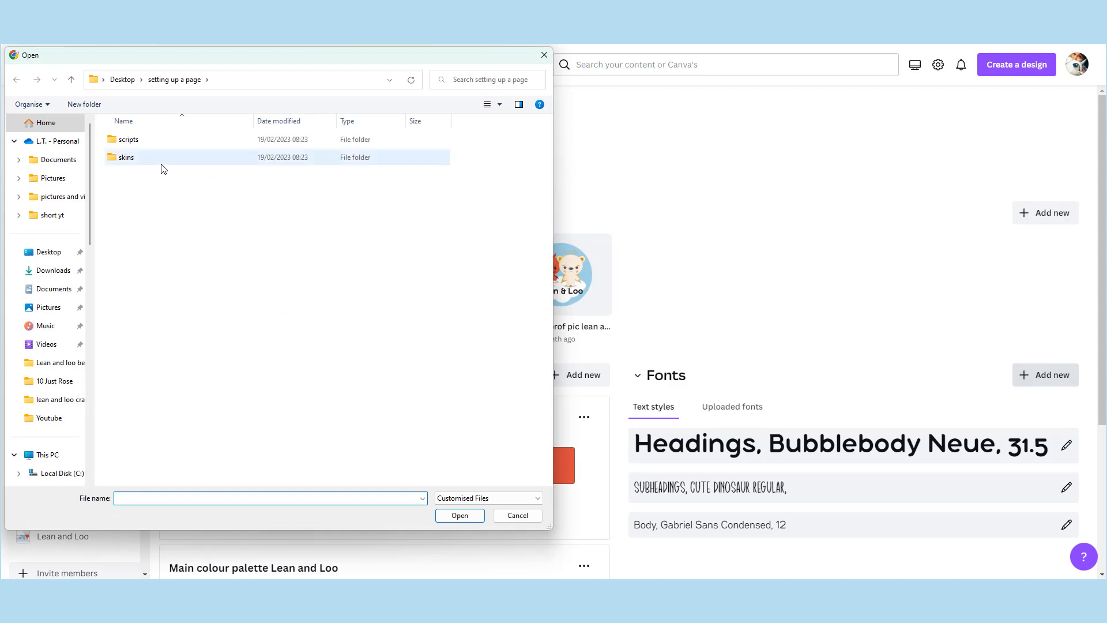
left_click(518, 516)
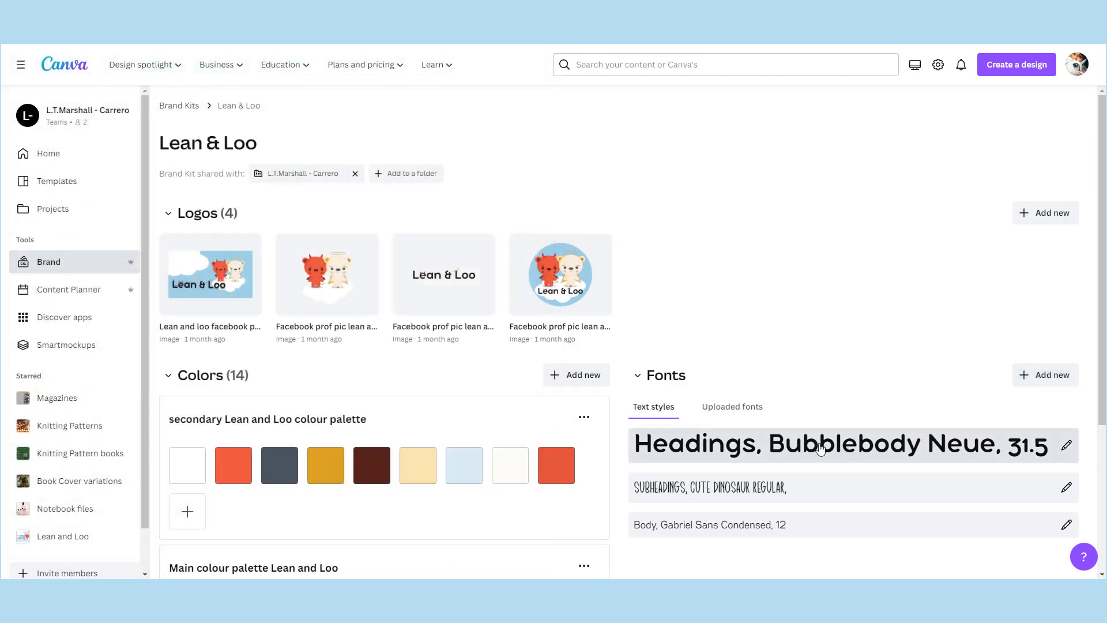
Review the Lean & Loo kit's text styles and colour palettes, and view the team's Brand controls
scroll(885, 317, "down", 2)
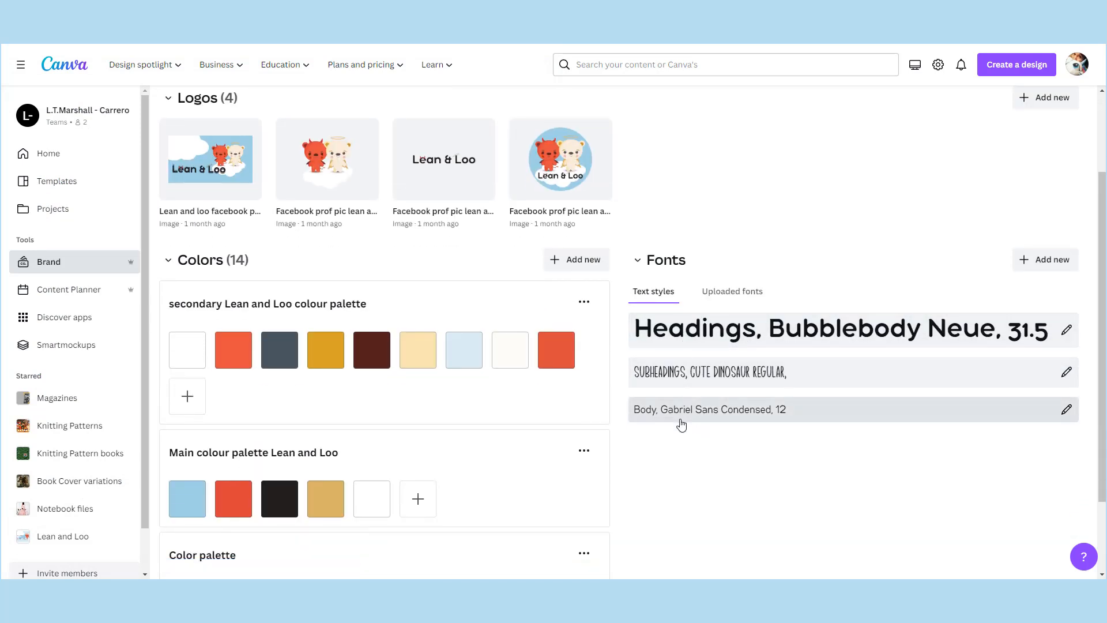
scroll(768, 361, "down", 1)
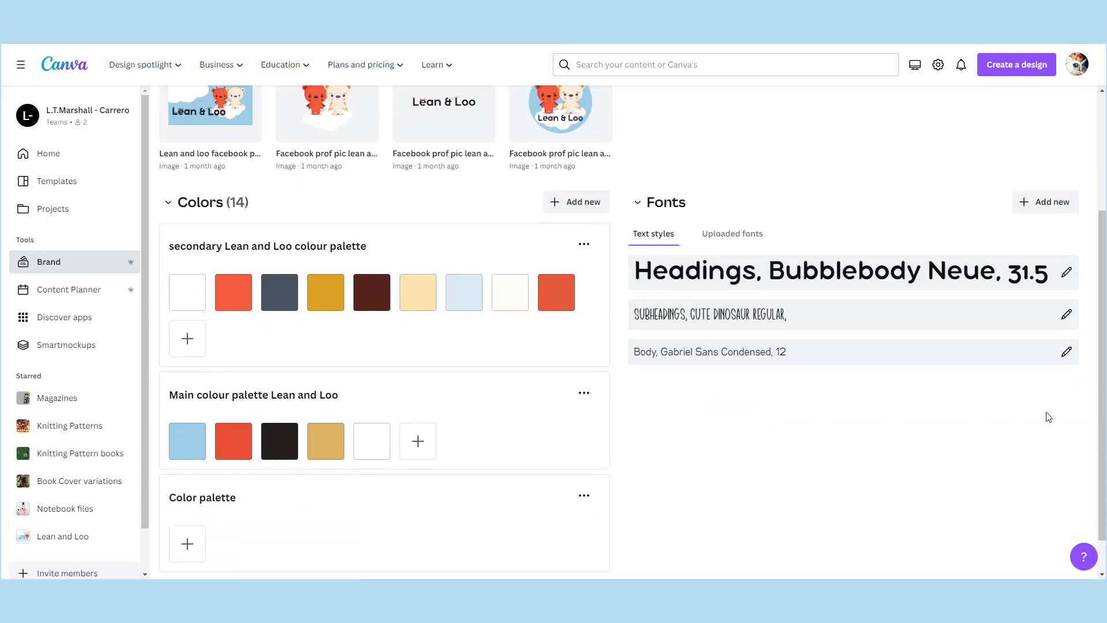
scroll(943, 438, "up", 1)
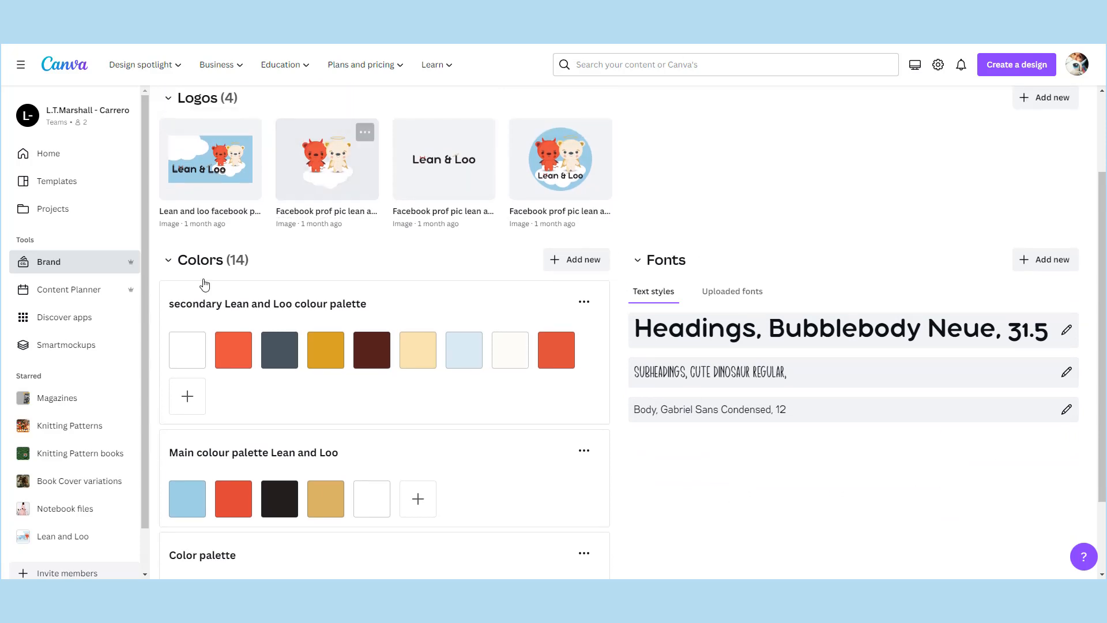
left_click(79, 265)
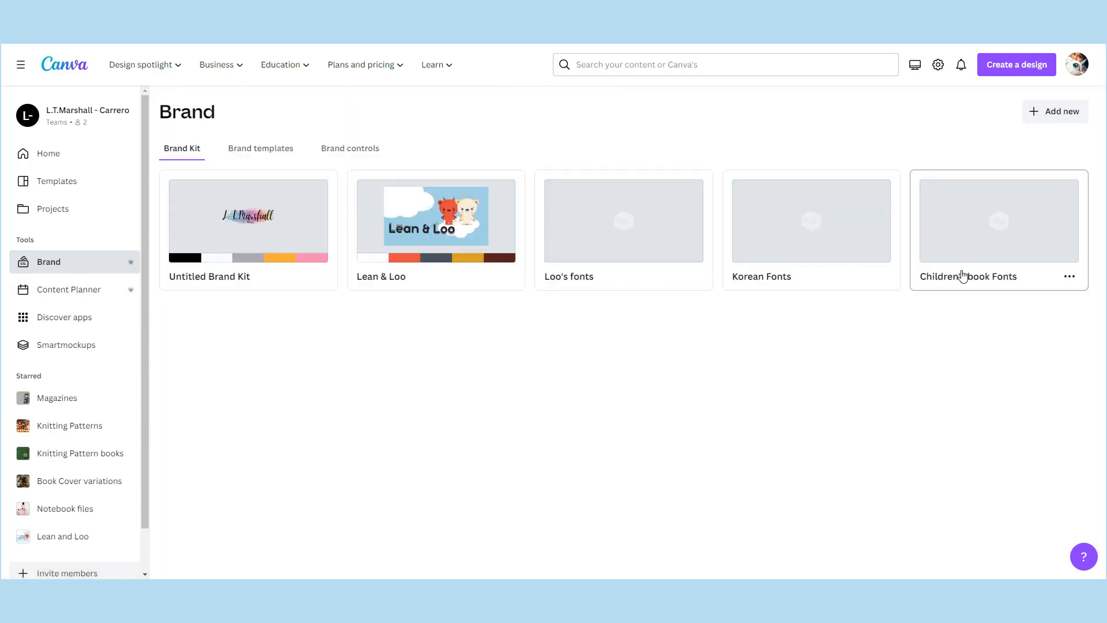
left_click(350, 151)
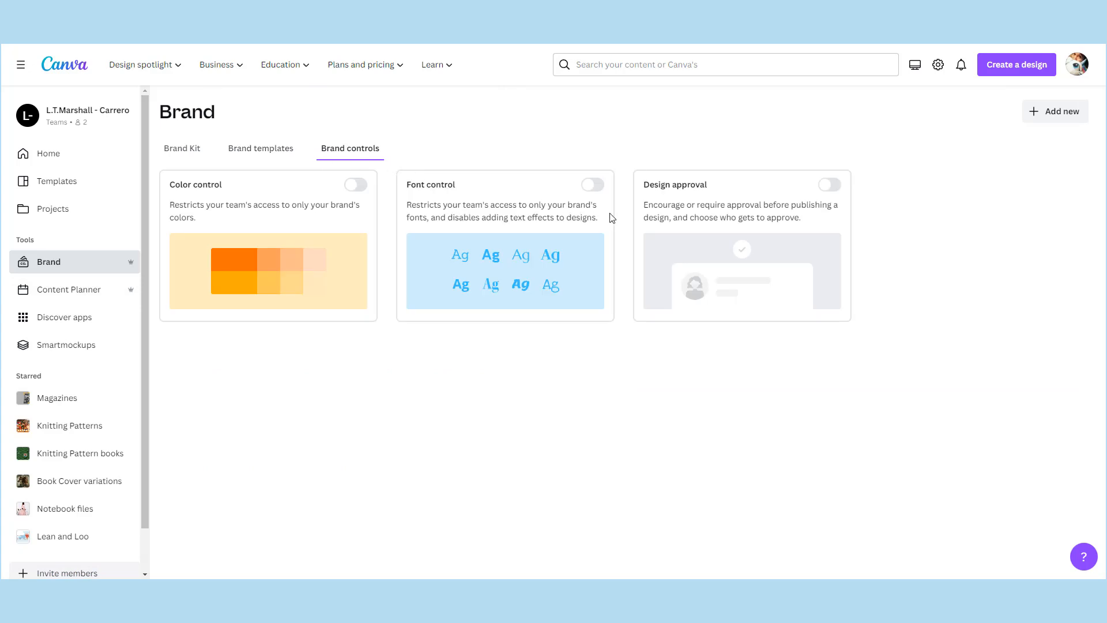
Return to the home page and reopen the untitled design from the recent designs
left_click(69, 153)
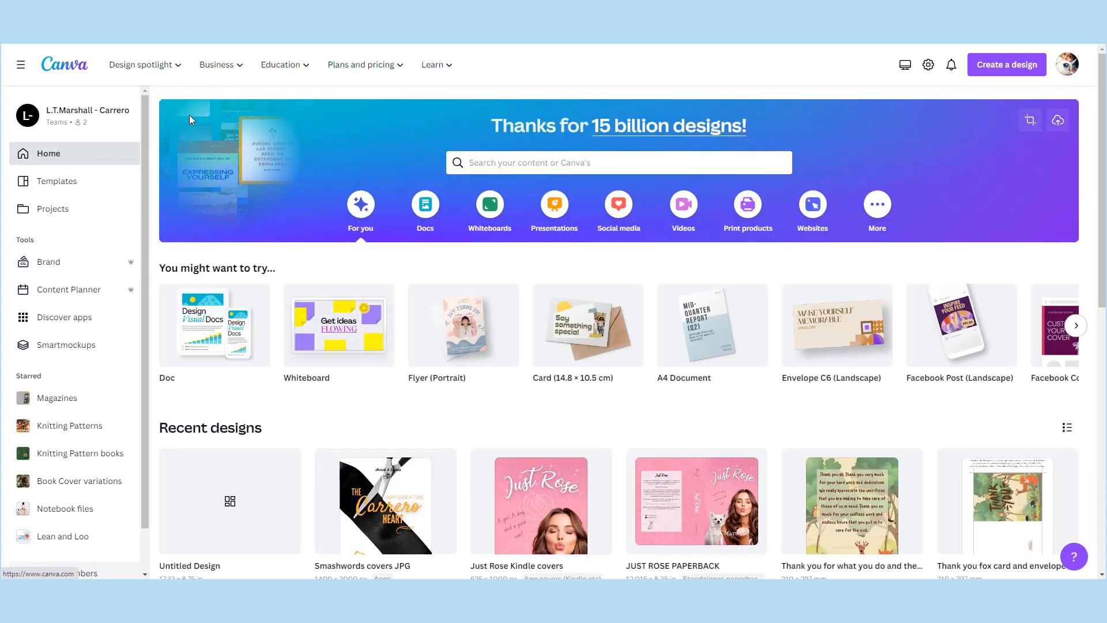
scroll(233, 413, "down", 2)
left_click(241, 412)
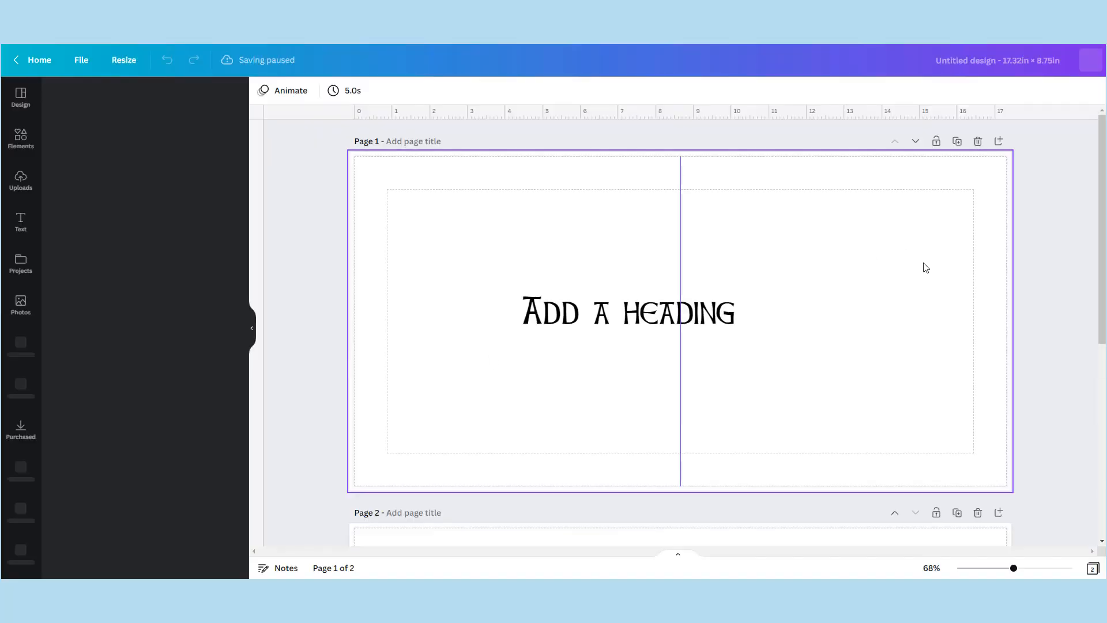
Change the heading's font to Woodland
left_click(655, 317)
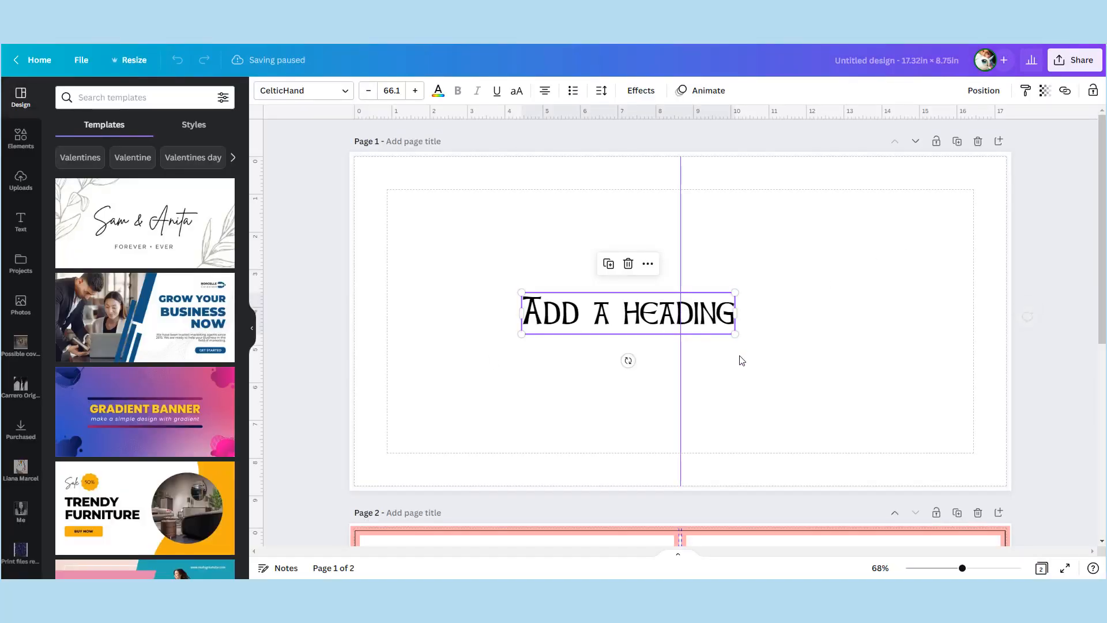
left_click(342, 92)
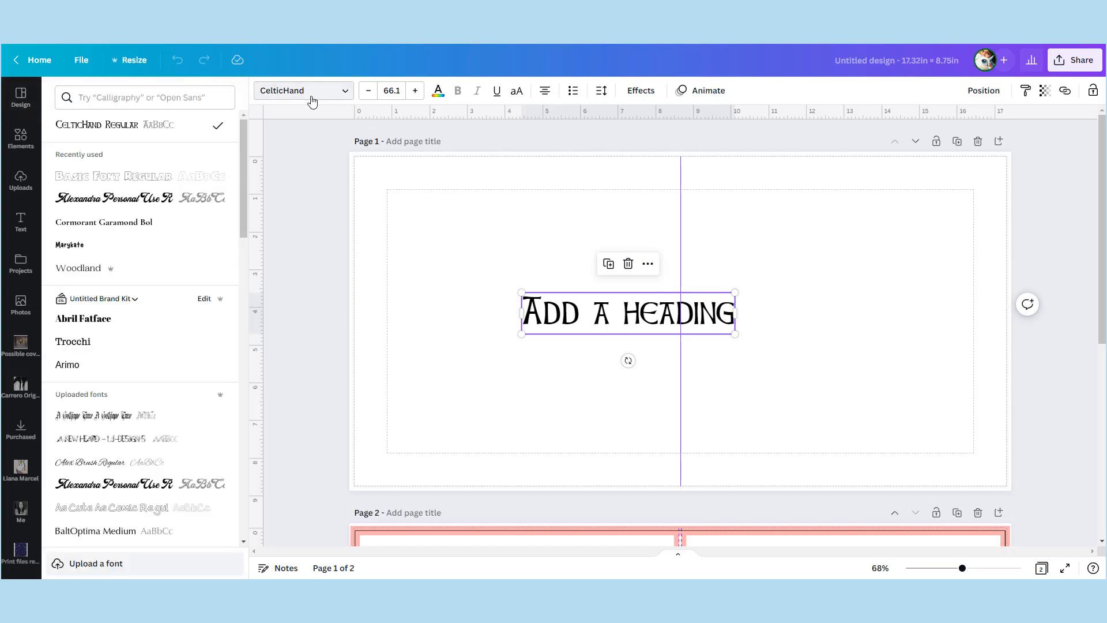
left_click(128, 267)
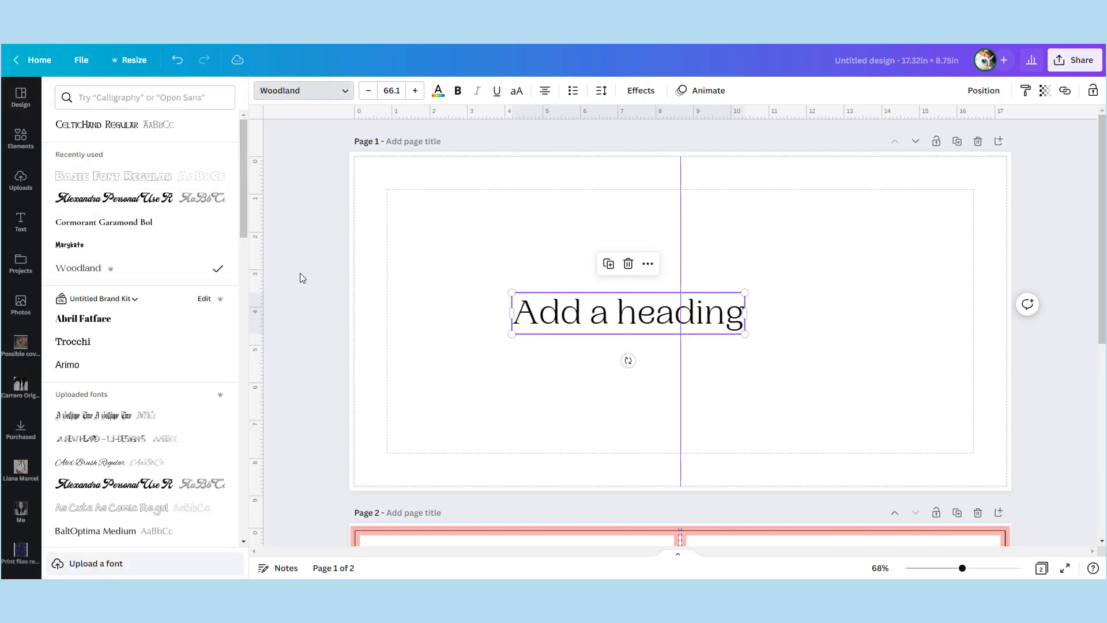
Try the Lift, Shadow, Hollow and Splice effect styles on the heading
left_click(642, 98)
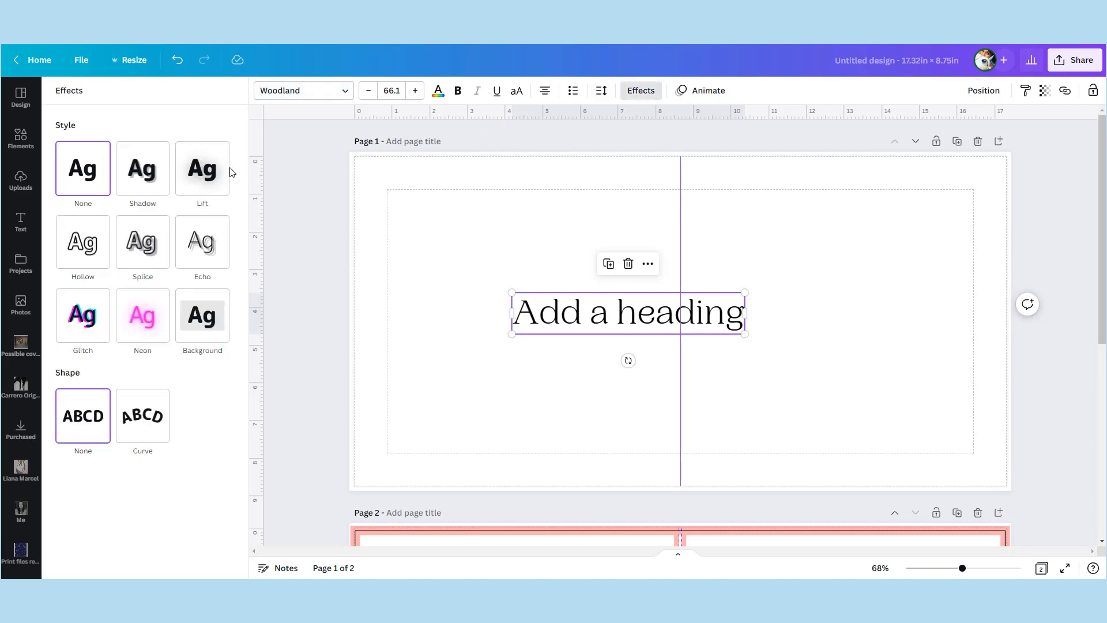
left_click(210, 184)
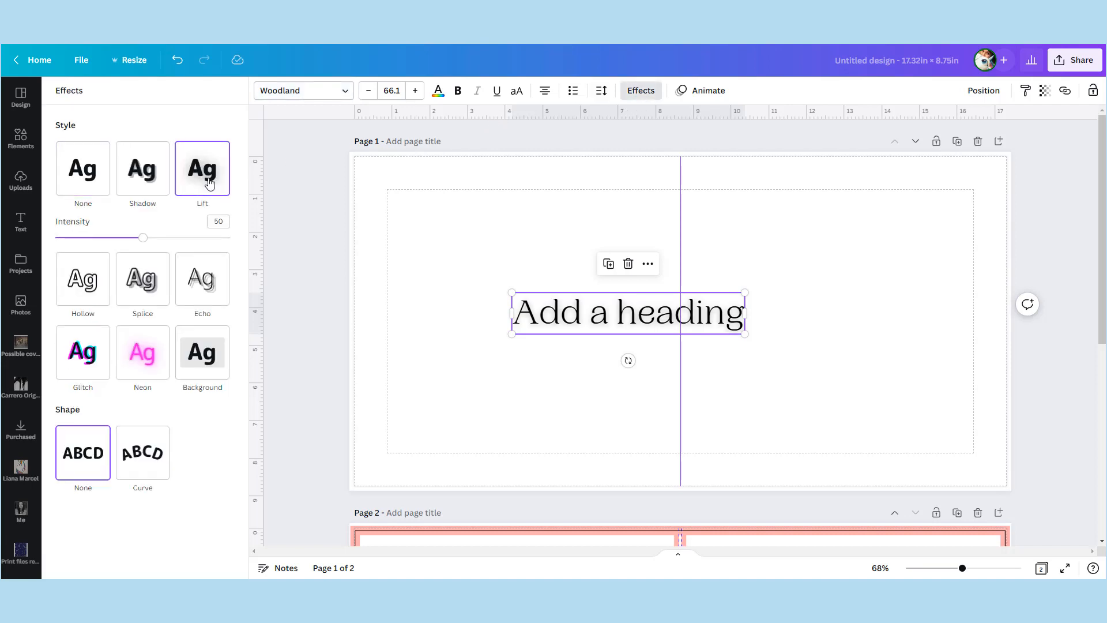
left_click(164, 190)
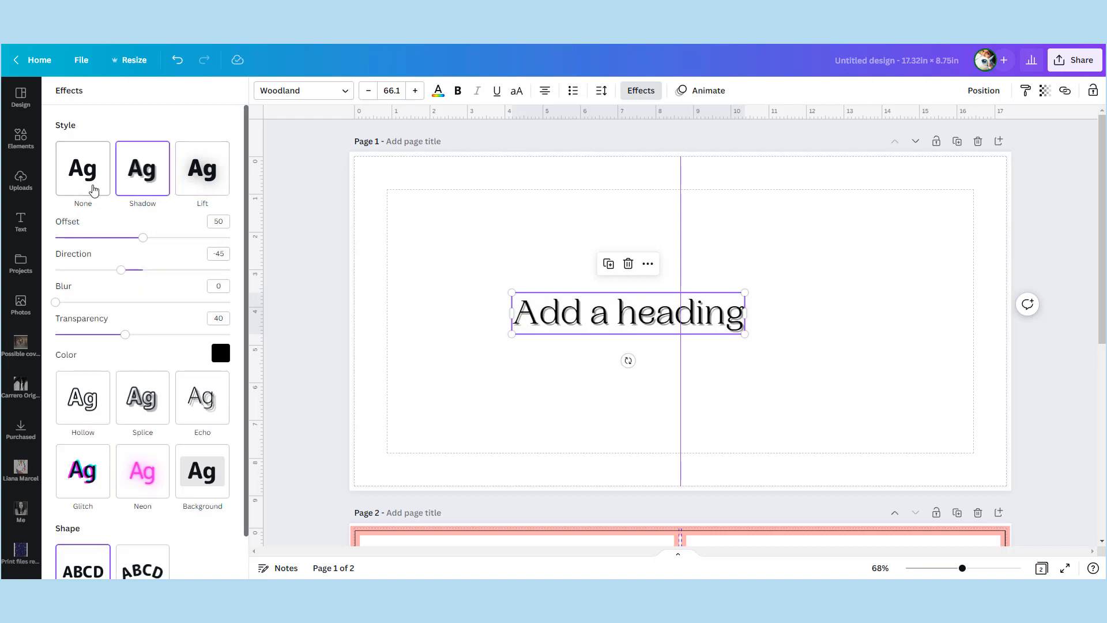
left_click(94, 190)
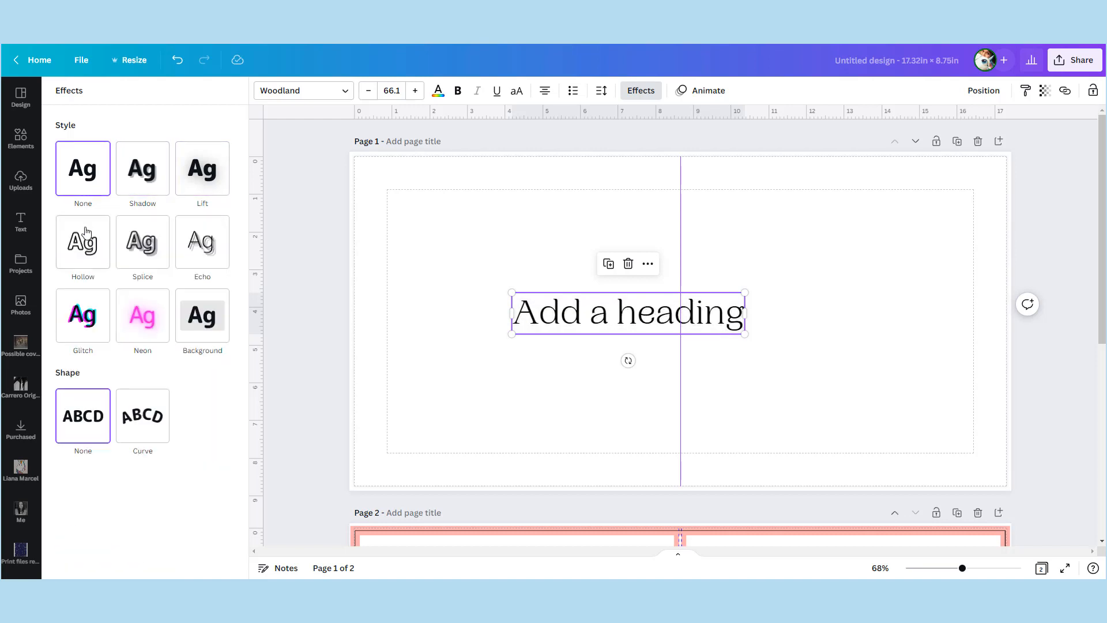
left_click(79, 263)
left_click(142, 246)
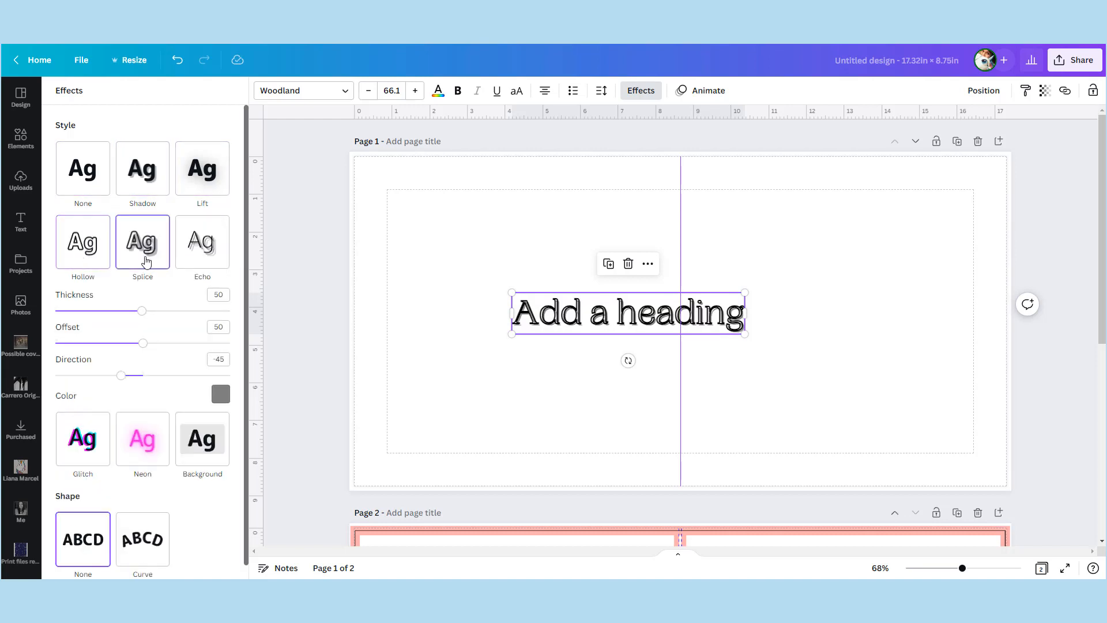
Try the Echo effect on the heading in brand pink with offset 55 and direction -27, and reset the style to None
left_click(199, 257)
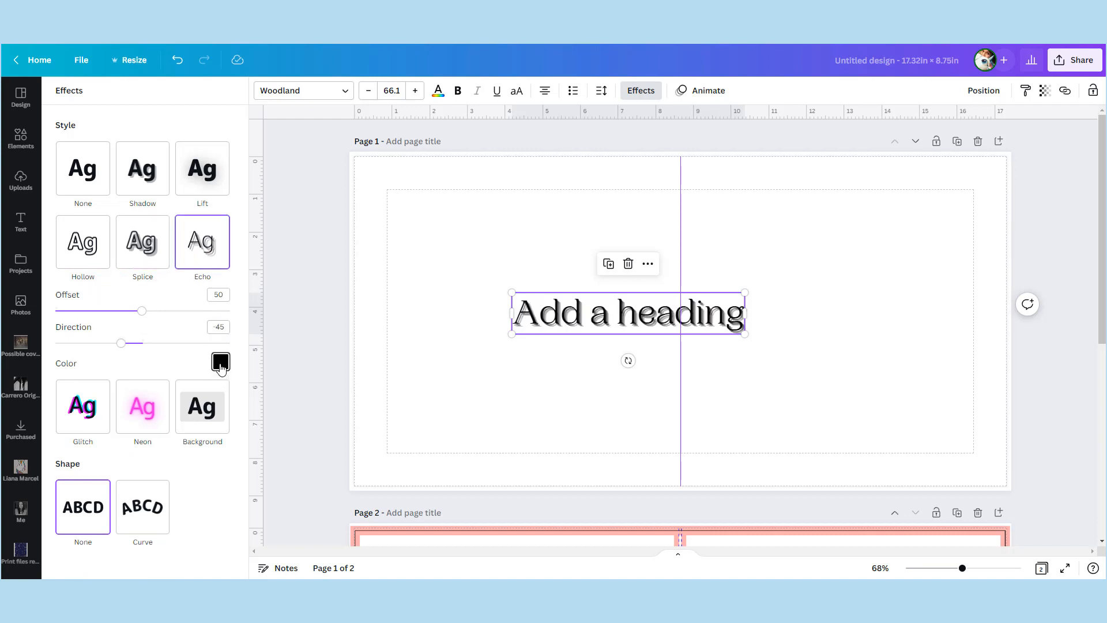
left_click(220, 362)
left_click(180, 462)
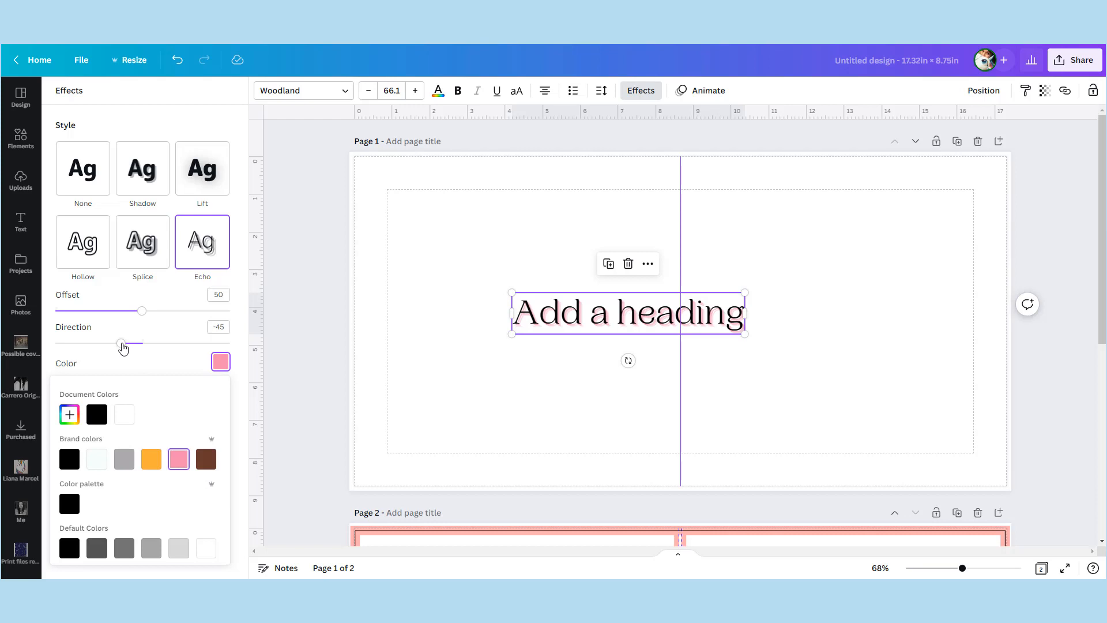
left_click_drag(122, 344, 152, 321)
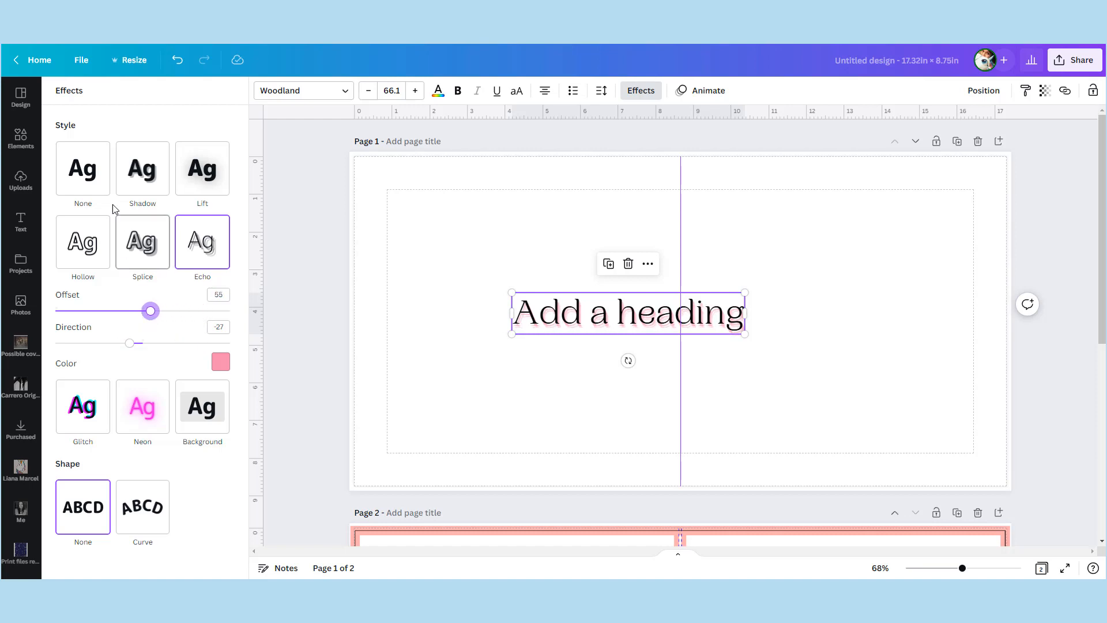
left_click(104, 182)
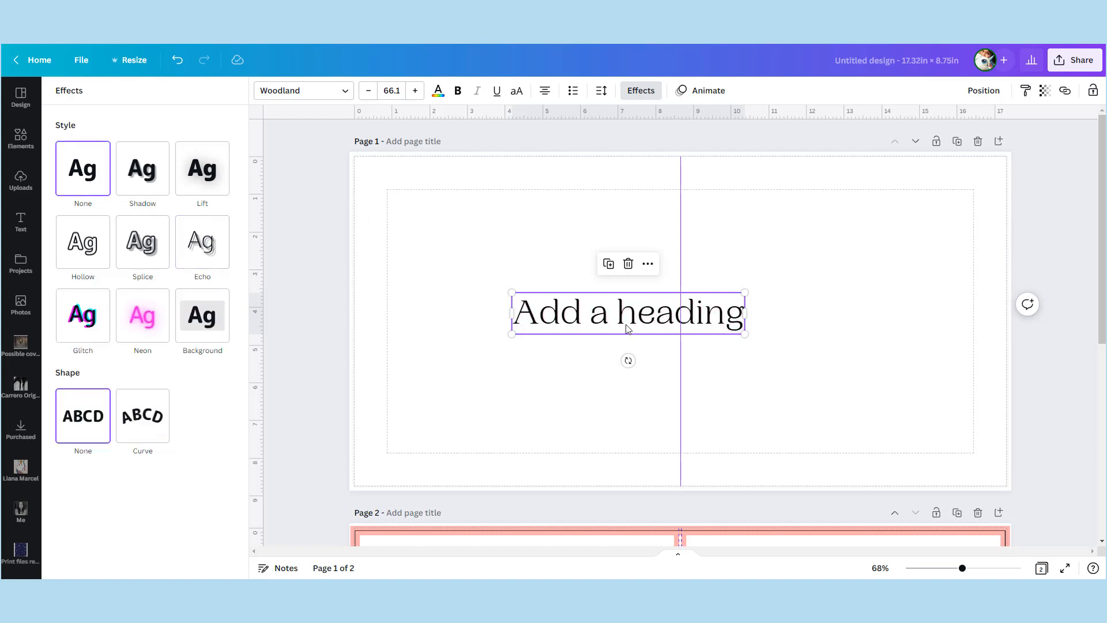
Bend the heading text into an arch using the Curve shape with a curve value of 92
left_click(142, 416)
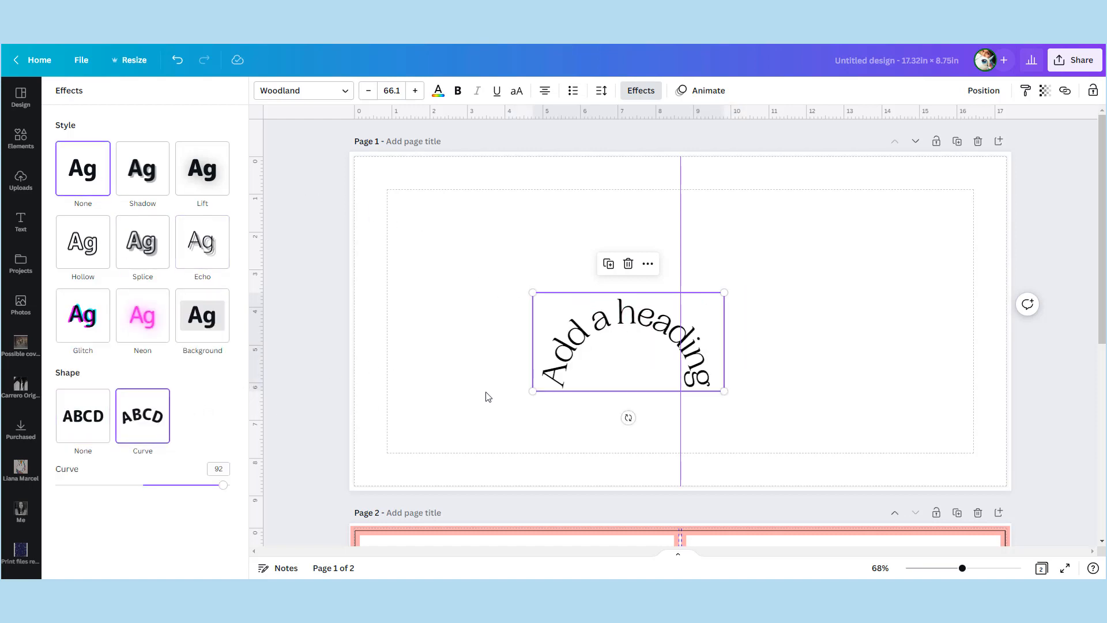
Reverse the heading's bend with a curve value of -39, try the Lift effect, and apply the Splice effect in brand pink
left_click_drag(224, 491, 115, 470)
left_click(197, 182)
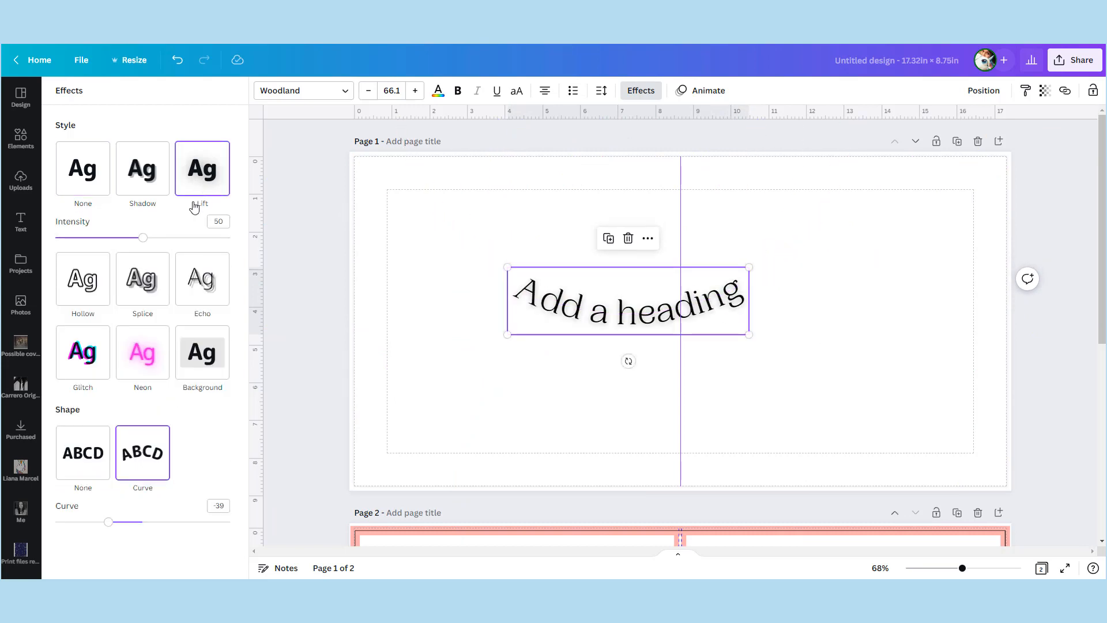
left_click(144, 276)
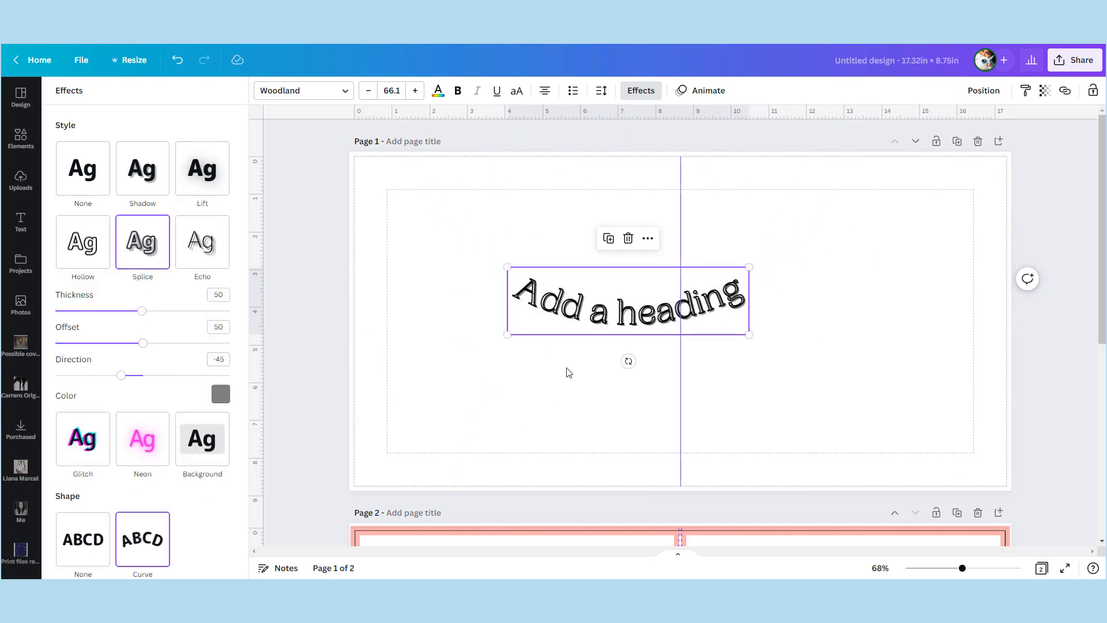
left_click(220, 394)
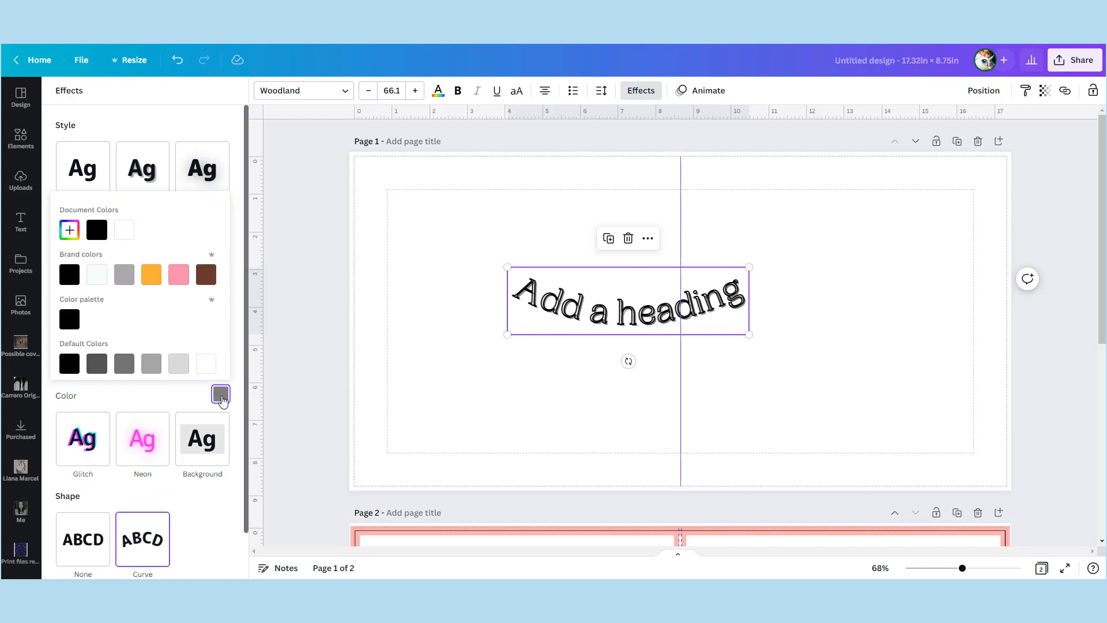
left_click(187, 279)
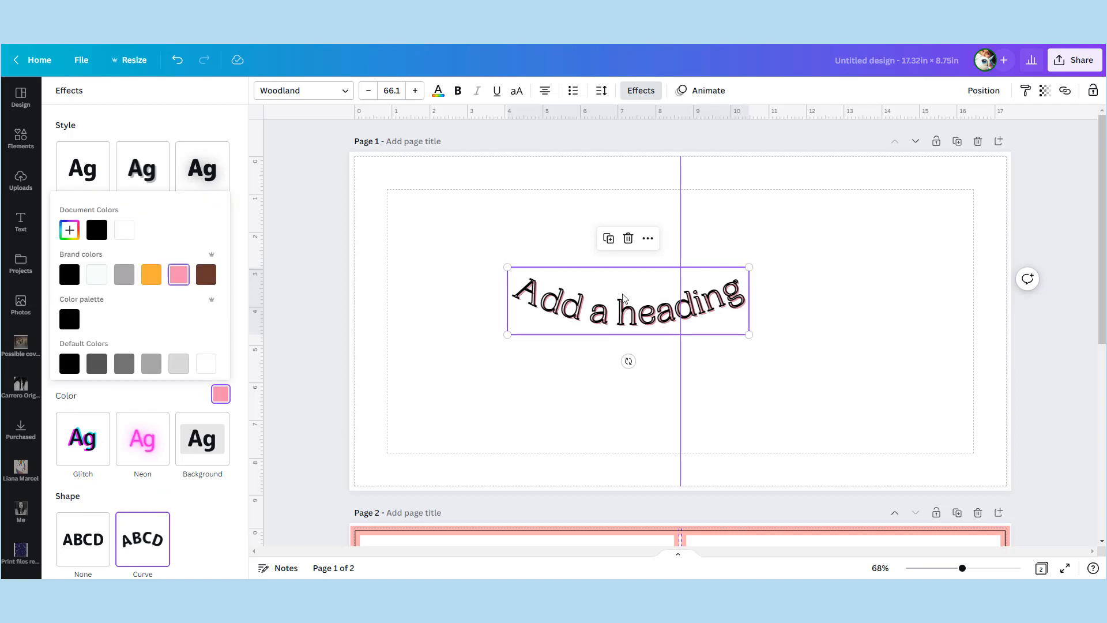
Try pink, light blue and orange as the heading's text color, and set it back to the palette black
left_click(439, 91)
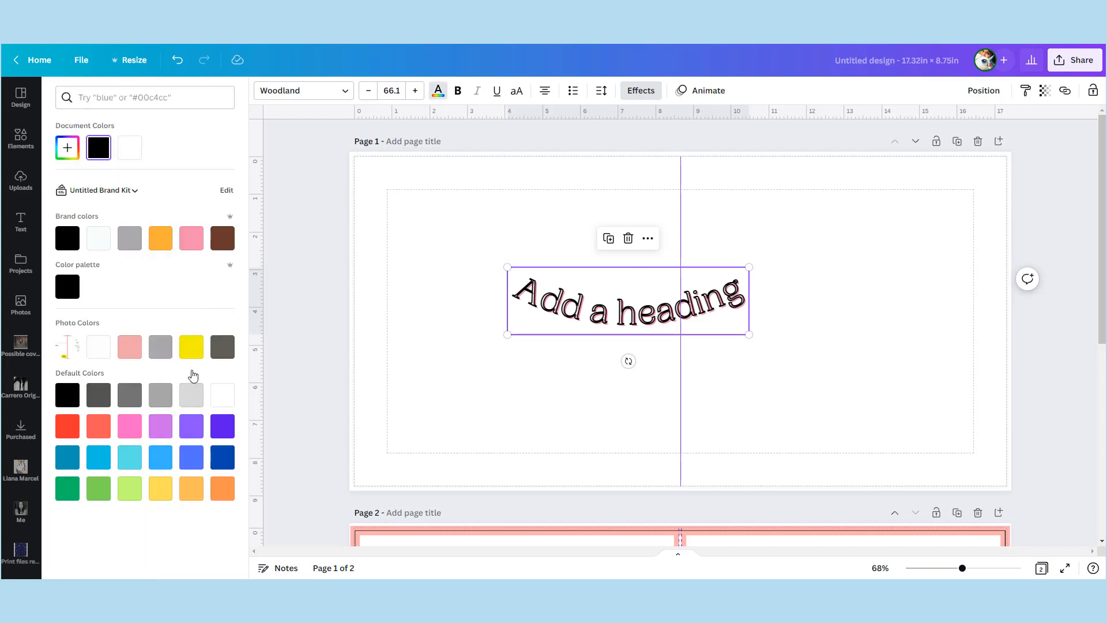
left_click(130, 427)
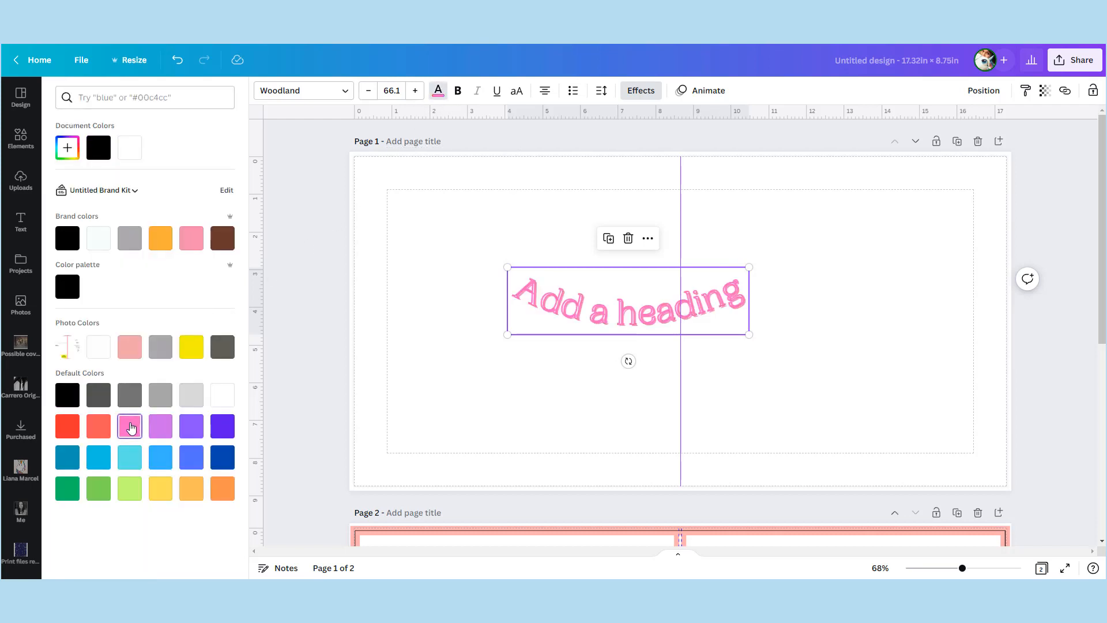
left_click(161, 462)
left_click(217, 495)
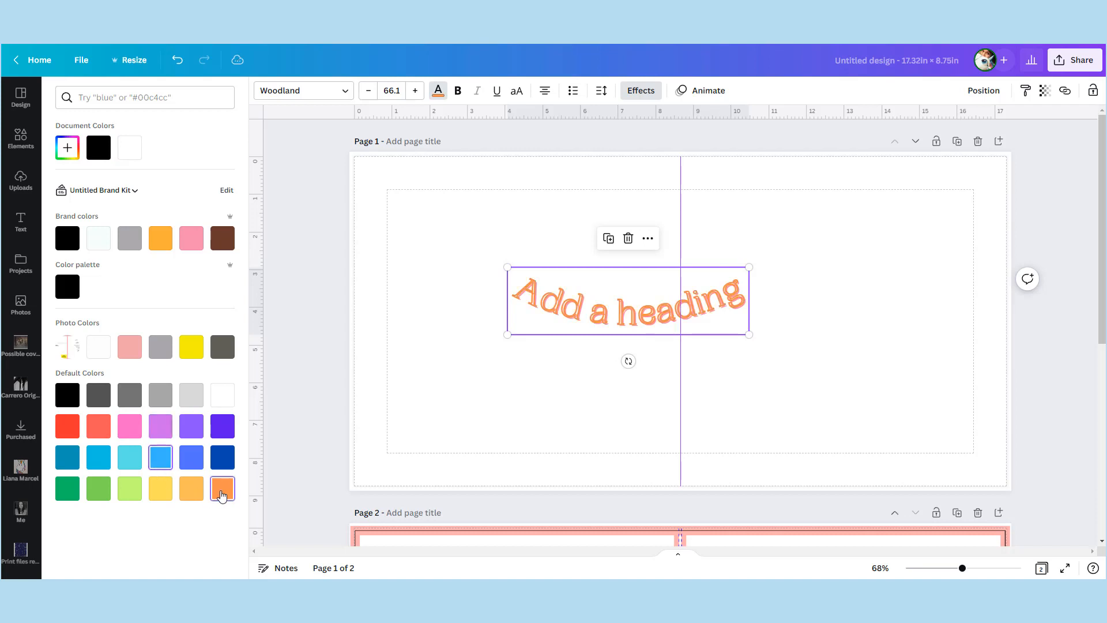
left_click(67, 287)
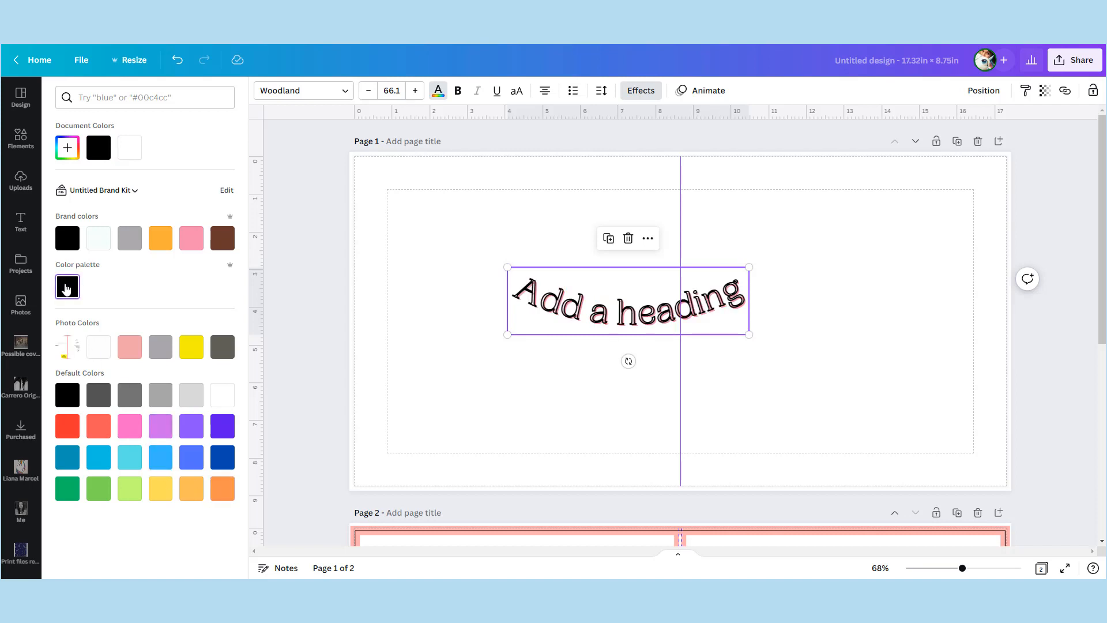
Try underlining the heading, remove the underline, and set the text alignment to left
left_click(497, 93)
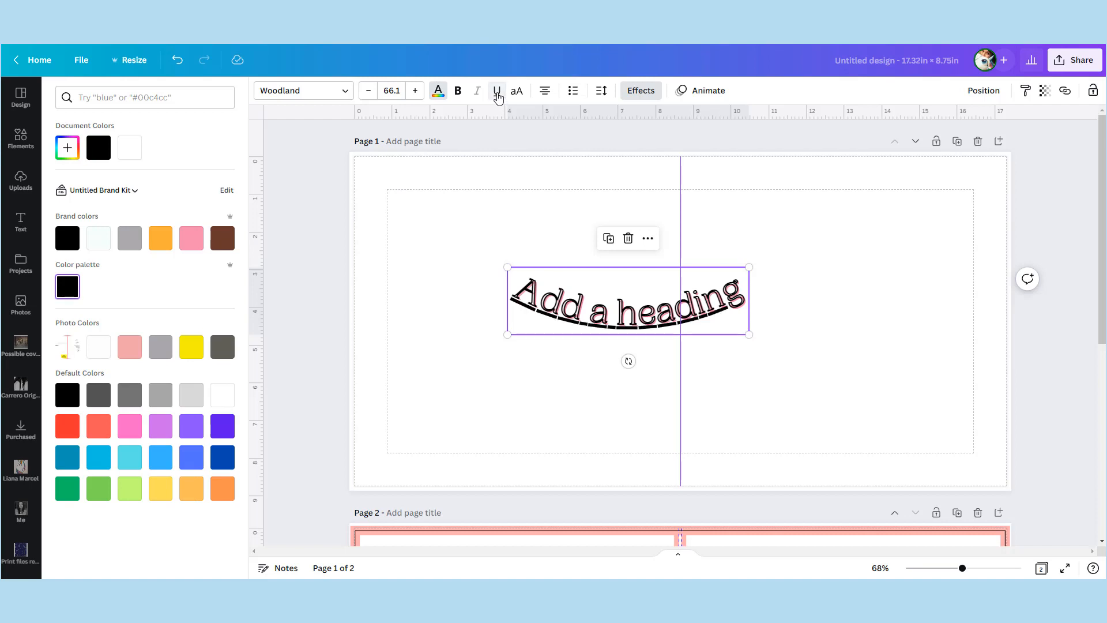
left_click(497, 95)
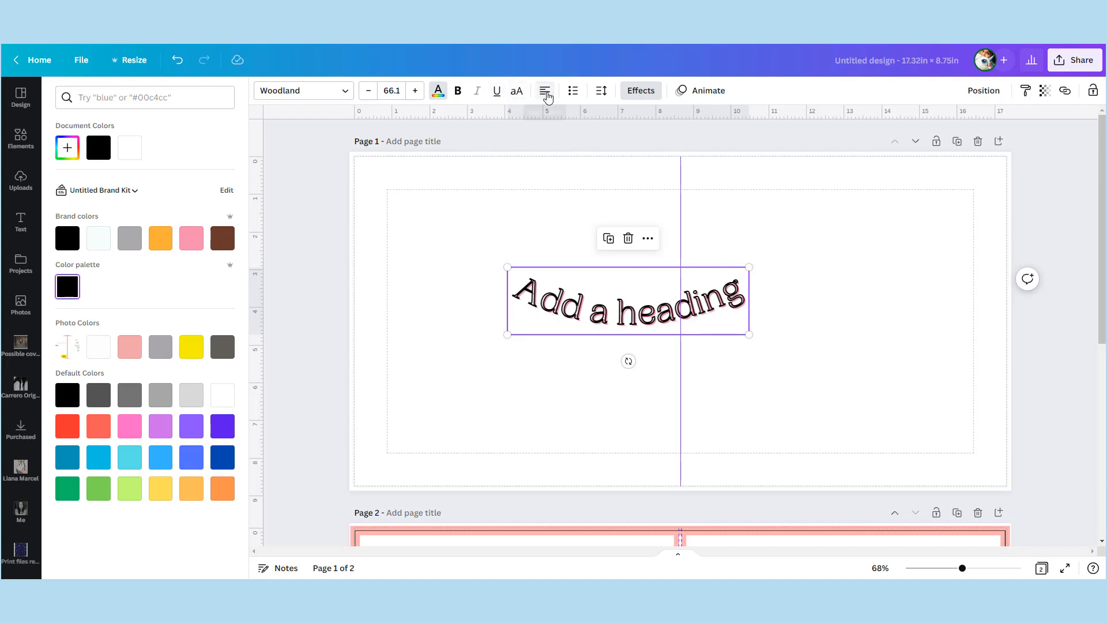
left_click(546, 94)
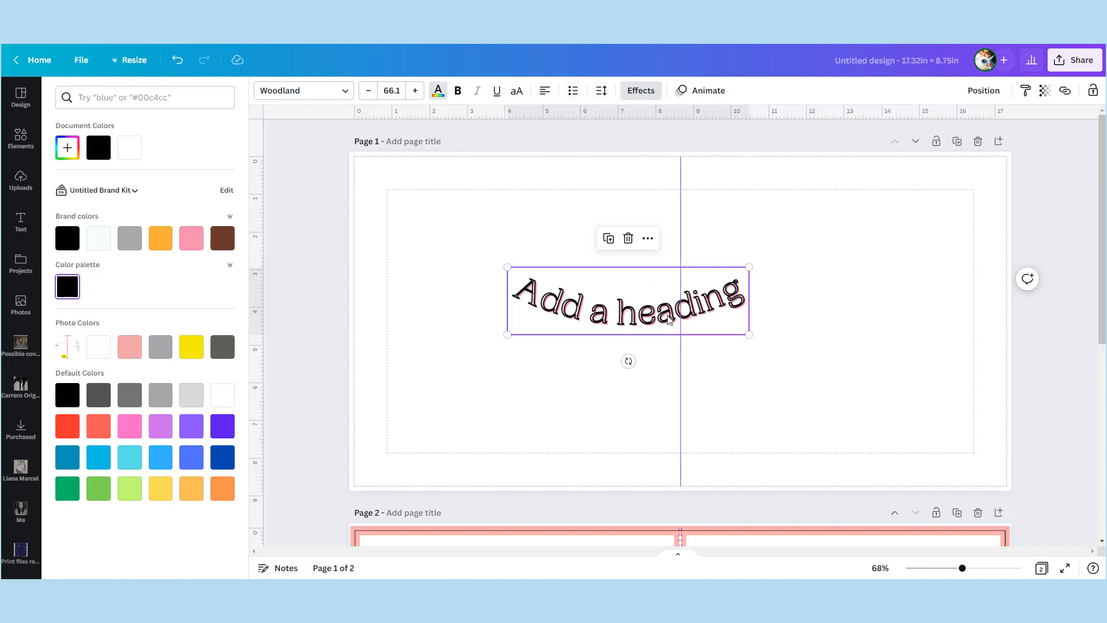
Set the heading's Splice effect to direction 0 and its color to the brand orange #faaf39
left_click(629, 95)
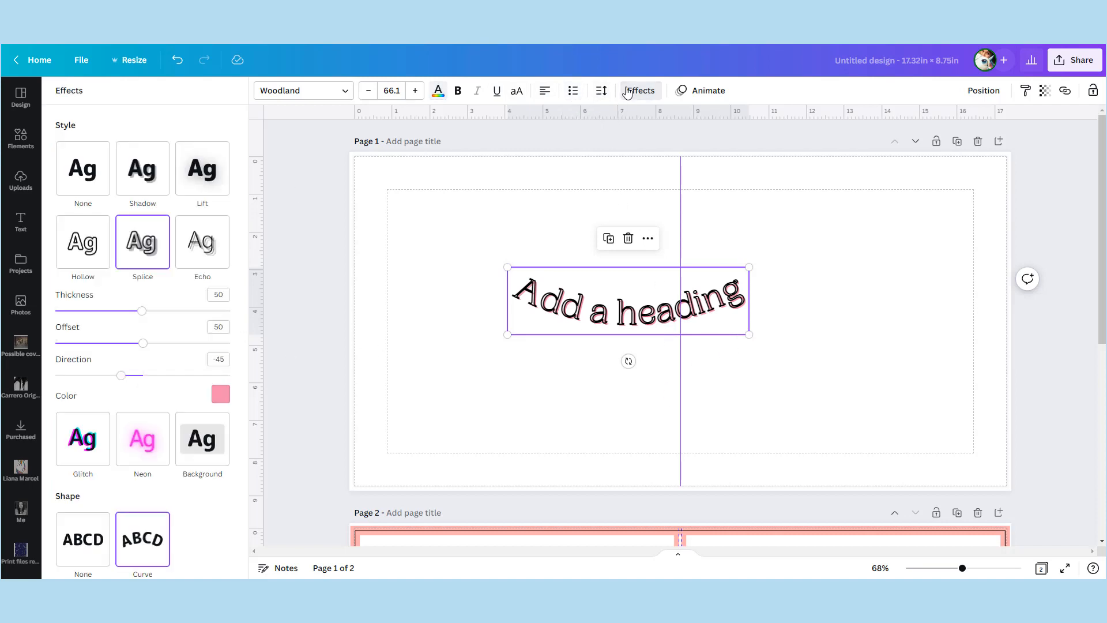
scroll(109, 415, "down", 1)
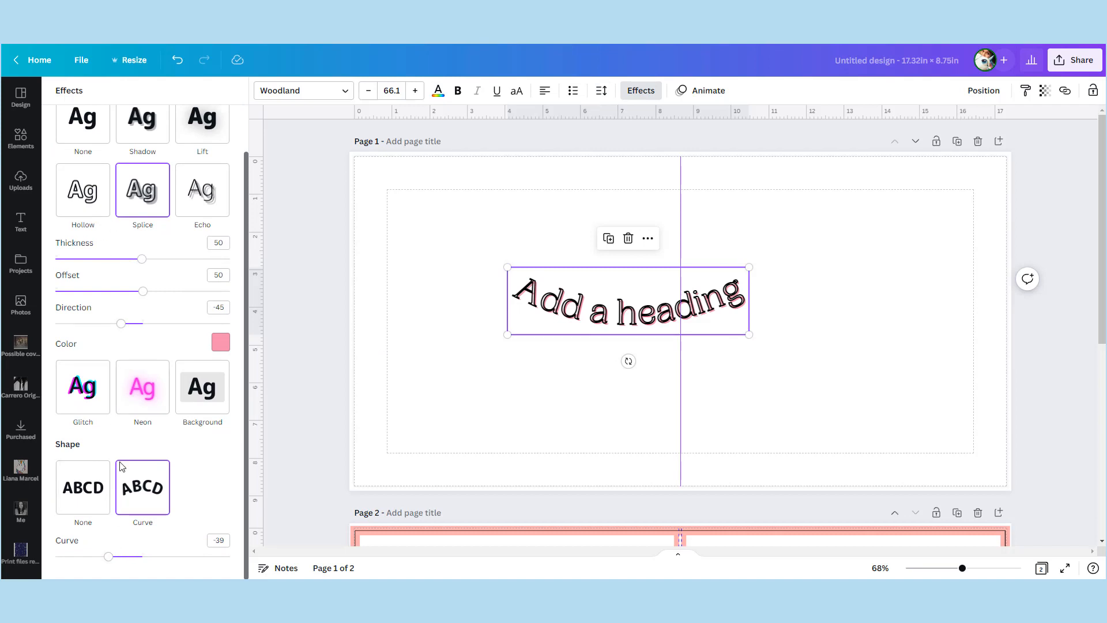
left_click_drag(121, 323, 145, 324)
left_click(225, 347)
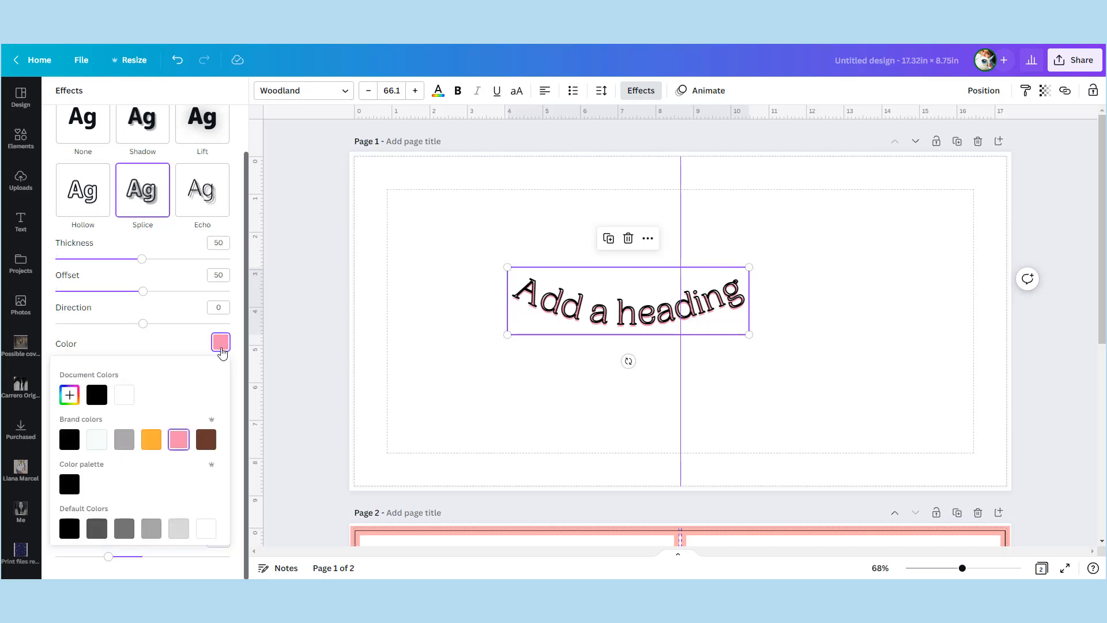
left_click(151, 441)
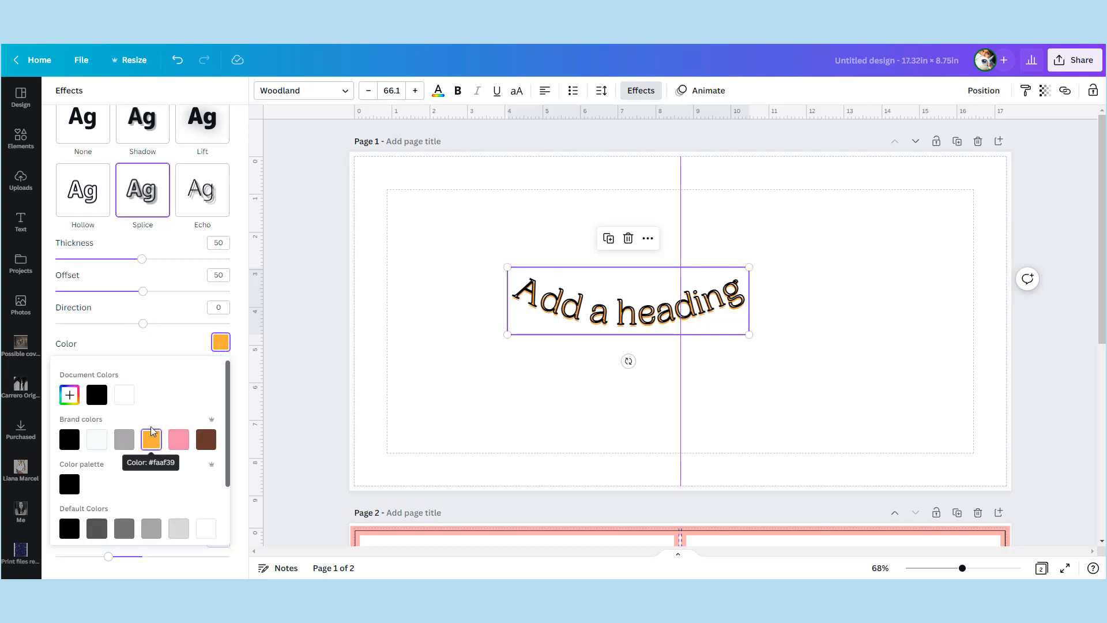
Apply the Lift effect with a curve value of 83, and enlarge the heading to size 117 across the upper page
left_click(203, 128)
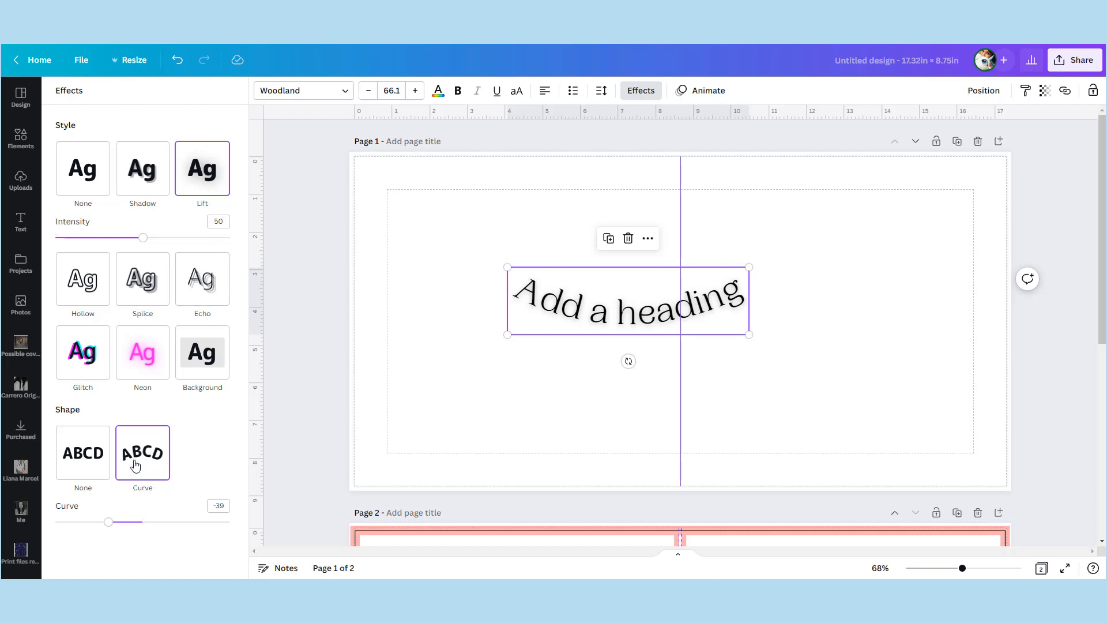
left_click_drag(109, 525, 217, 540)
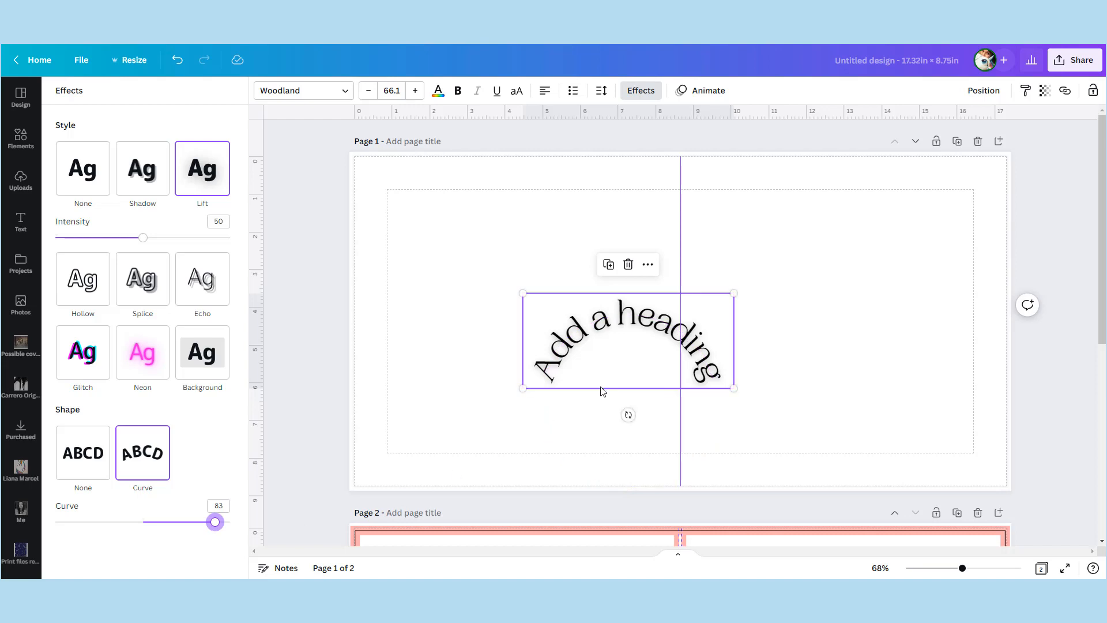
left_click_drag(734, 390, 898, 483)
left_click_drag(815, 428, 778, 330)
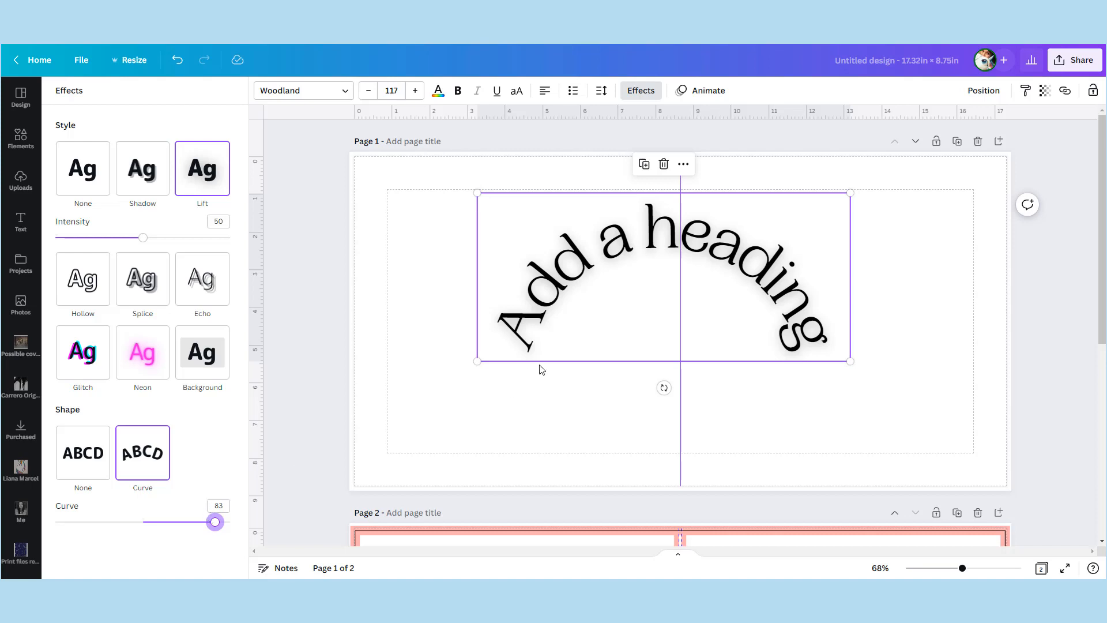
Reset the heading's effect style and shape to None so the text is plain and straight
left_click(87, 183)
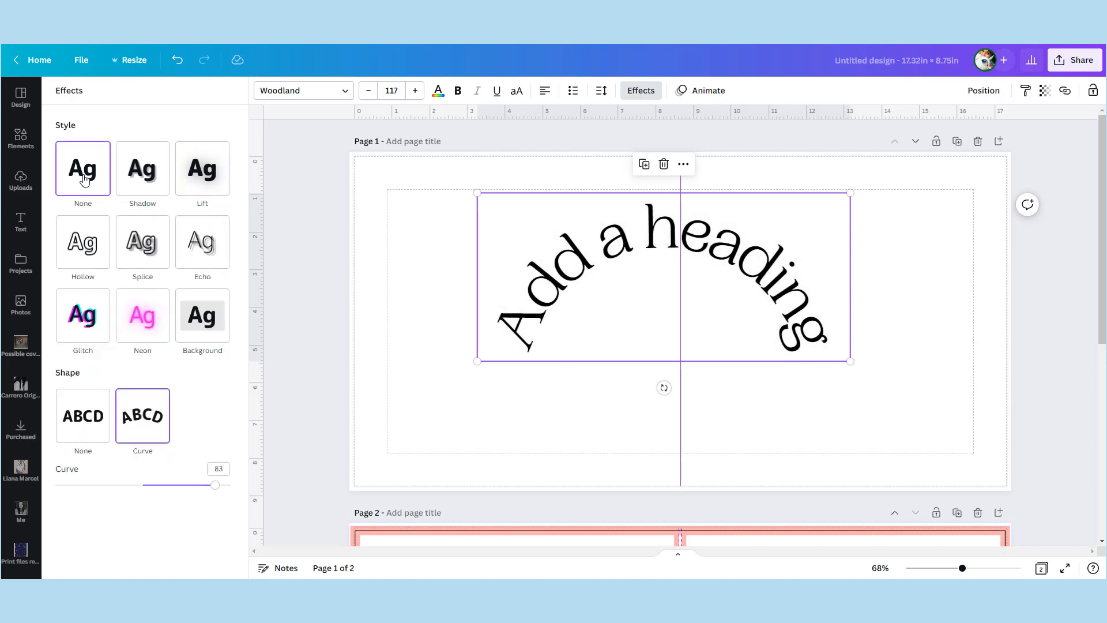
left_click_drag(214, 485, 150, 485)
left_click(80, 425)
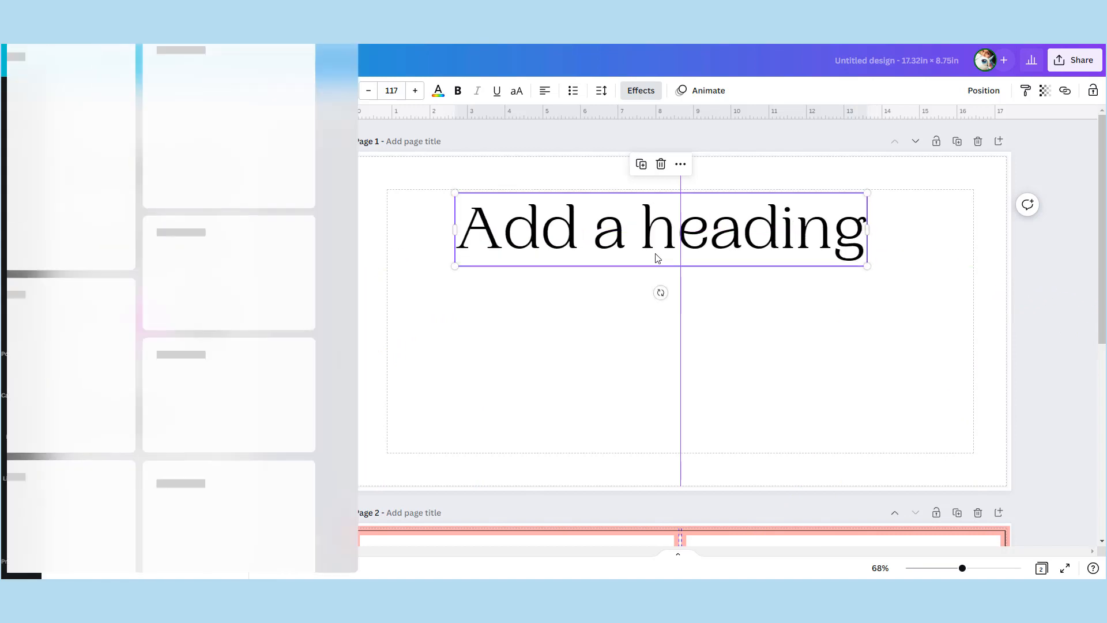
Shrink the heading to size 49.1 in the upper right half of page 1, and paste a copy into the upper left half
left_click_drag(865, 268, 891, 268)
right_click(875, 261)
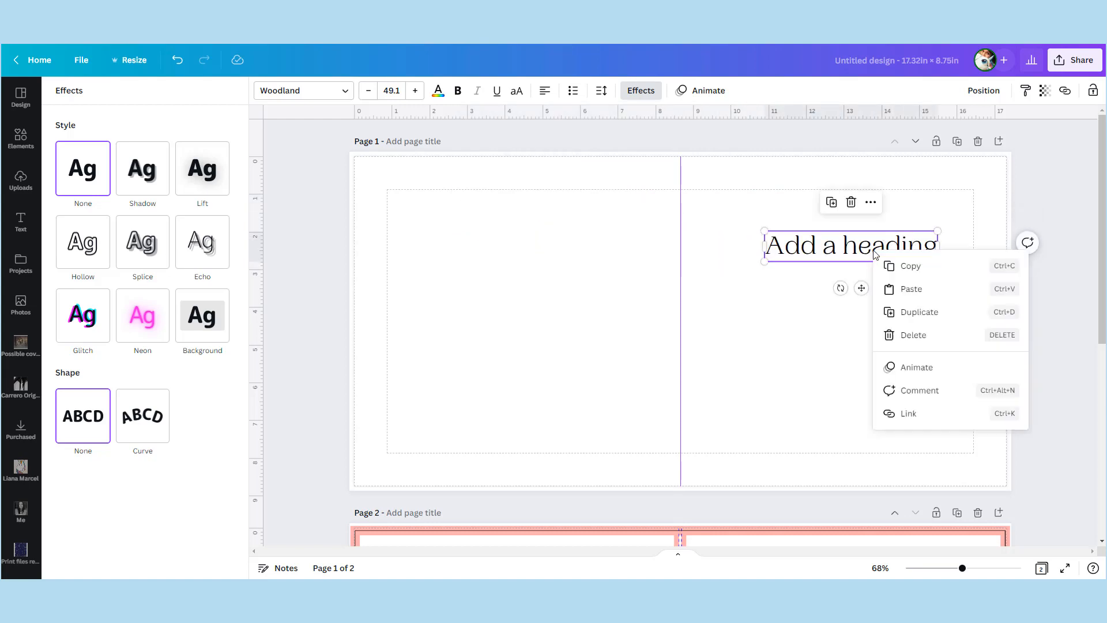
left_click(889, 266)
right_click(872, 258)
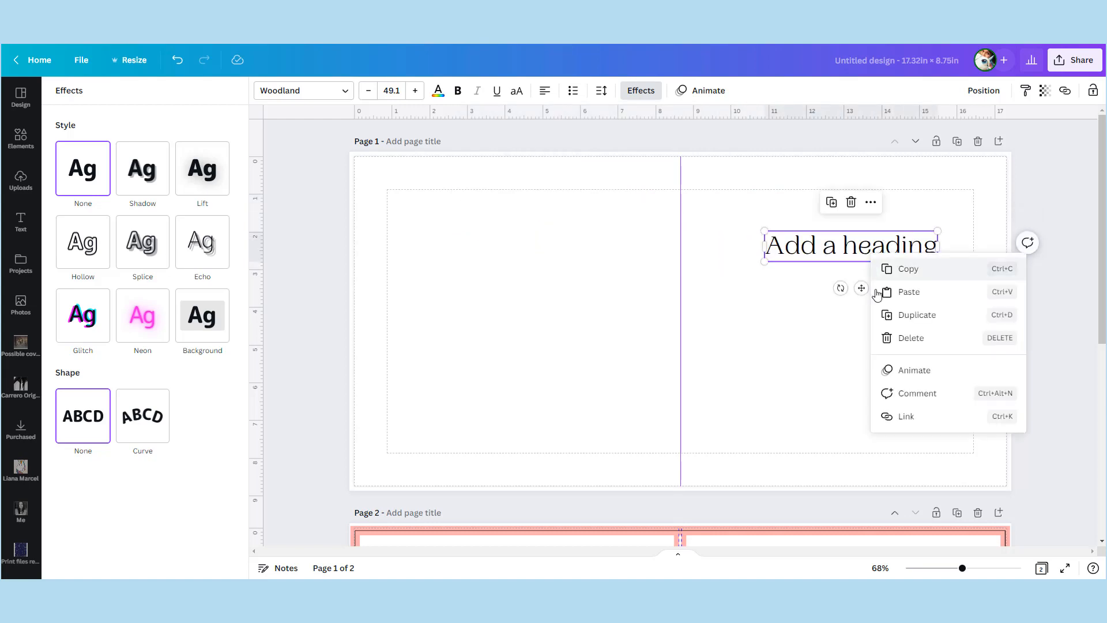
left_click(883, 294)
left_click_drag(870, 268, 532, 257)
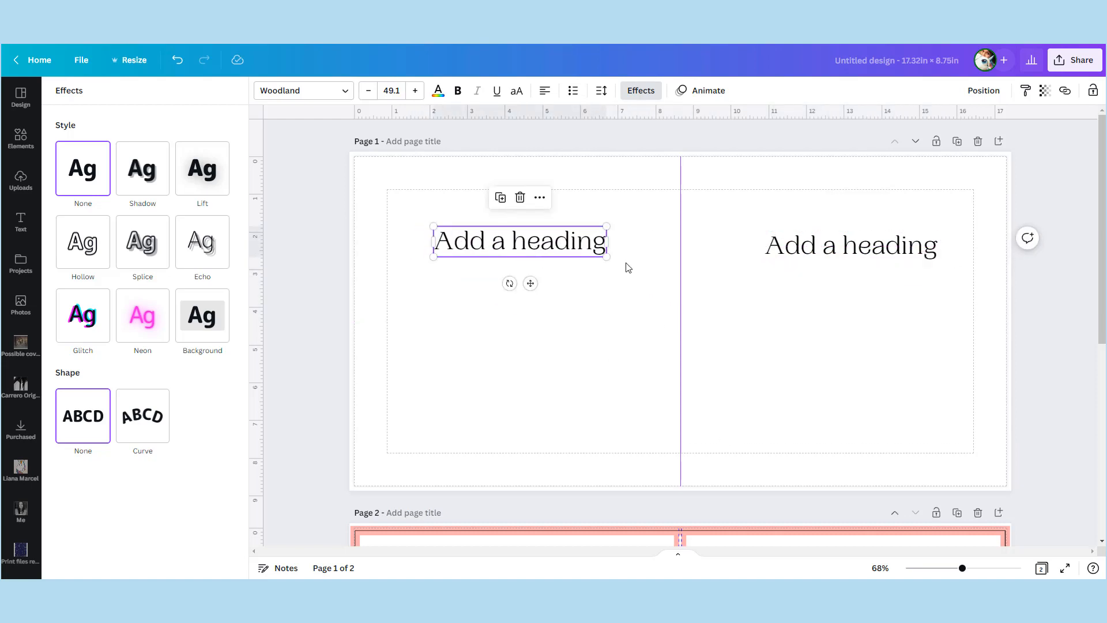